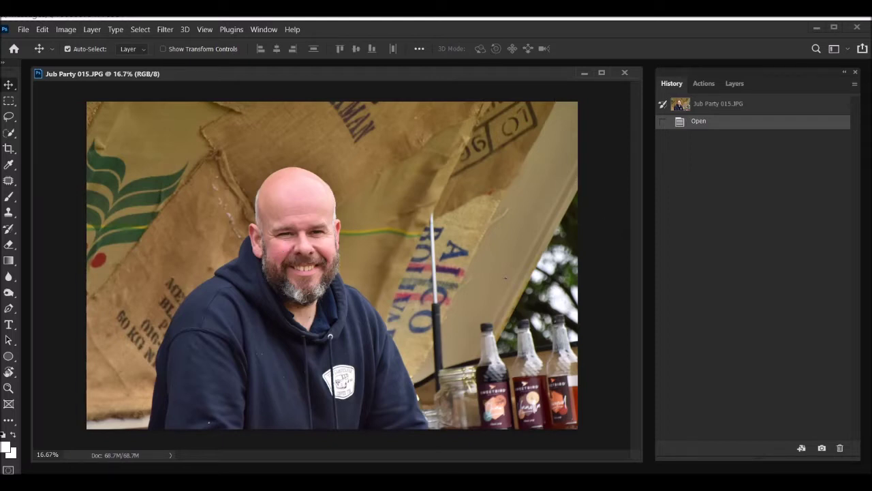
# - Select the whole photo and rotate it clockwise by about 4.5° with Free Transform to straighten it
pyautogui.click(140, 30)
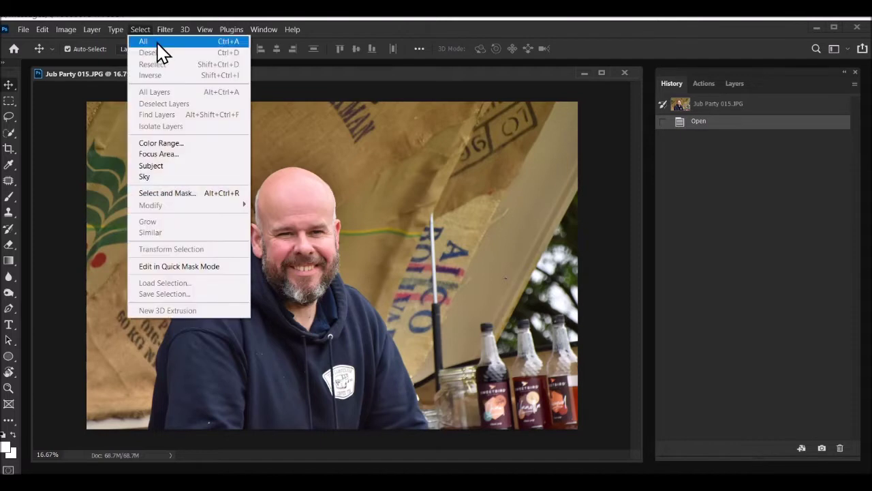
pyautogui.click(202, 42)
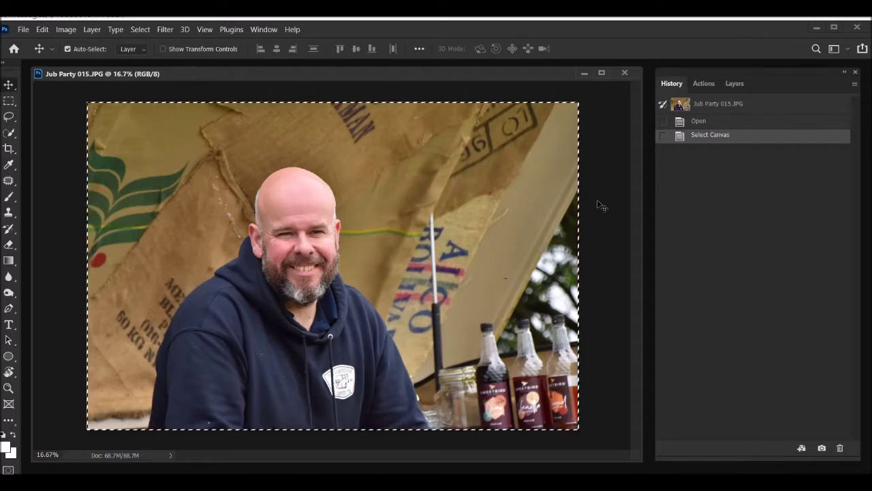
pyautogui.click(42, 29)
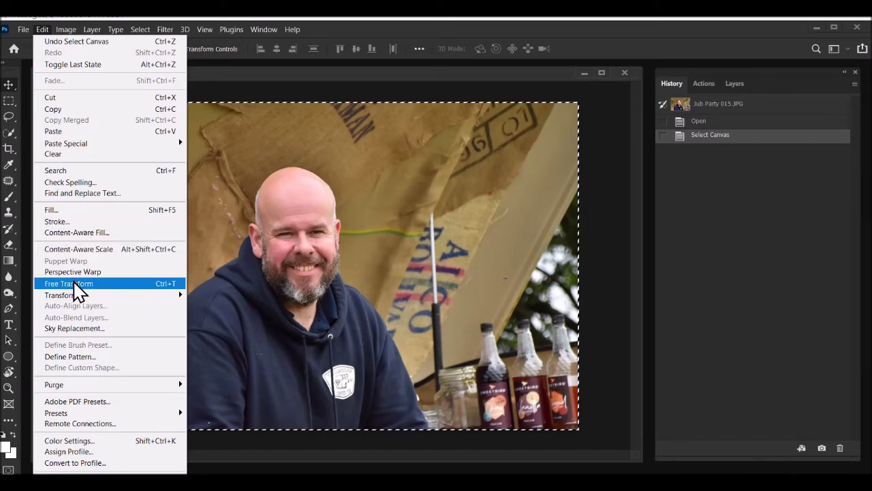
pyautogui.click(149, 292)
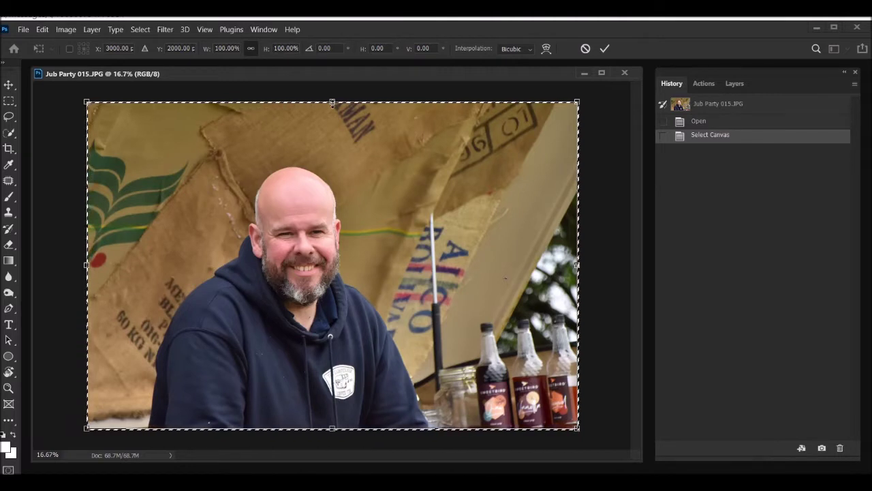
pyautogui.moveTo(331, 103)
pyautogui.mouseDown()
pyautogui.moveTo(331, 87)
pyautogui.moveTo(331, 102)
pyautogui.mouseUp()
pyautogui.moveTo(578, 266)
pyautogui.mouseDown()
pyautogui.moveTo(607, 263)
pyautogui.moveTo(579, 264)
pyautogui.mouseUp()
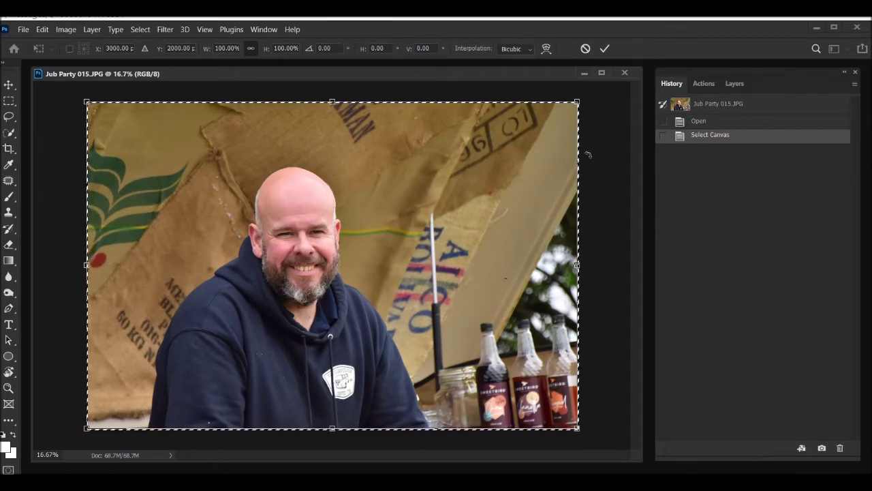
pyautogui.moveTo(587, 155); pyautogui.dragTo(610, 171)
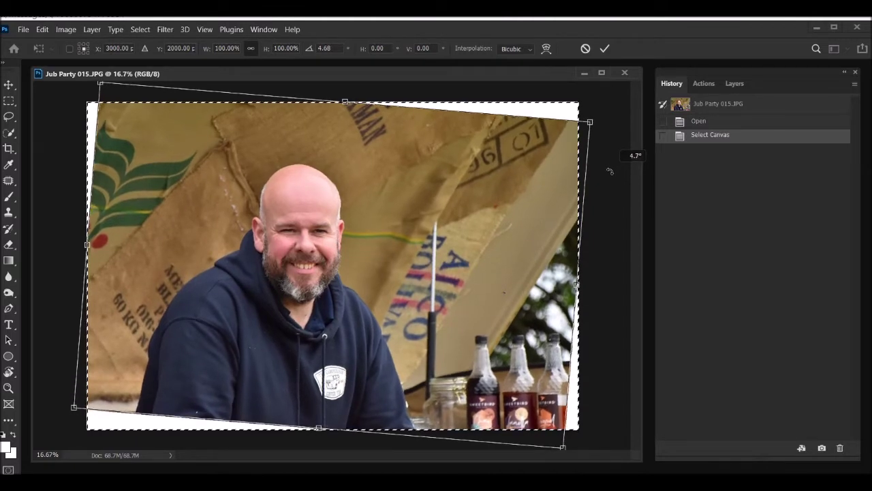
pyautogui.moveTo(610, 171); pyautogui.dragTo(610, 170)
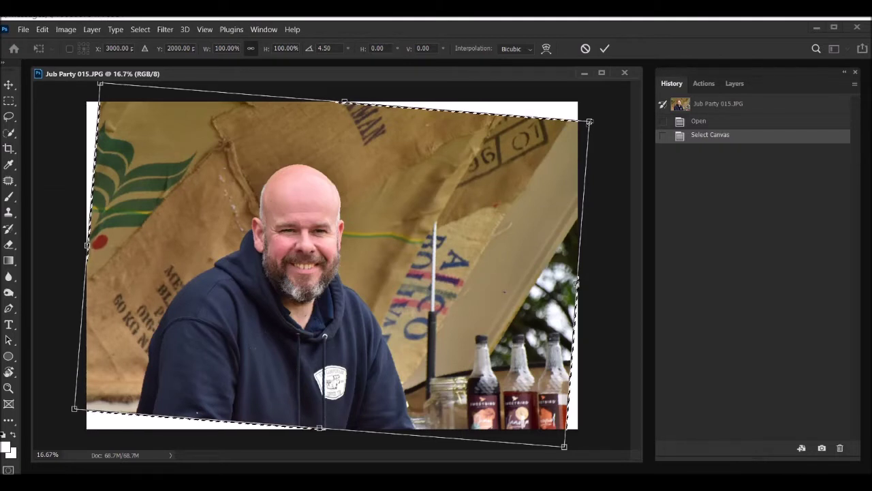
# - Scale the rotated photo to about 117% width and 121% height so it covers the blank canvas corners, and commit the transform
pyautogui.moveTo(590, 121); pyautogui.dragTo(606, 101)
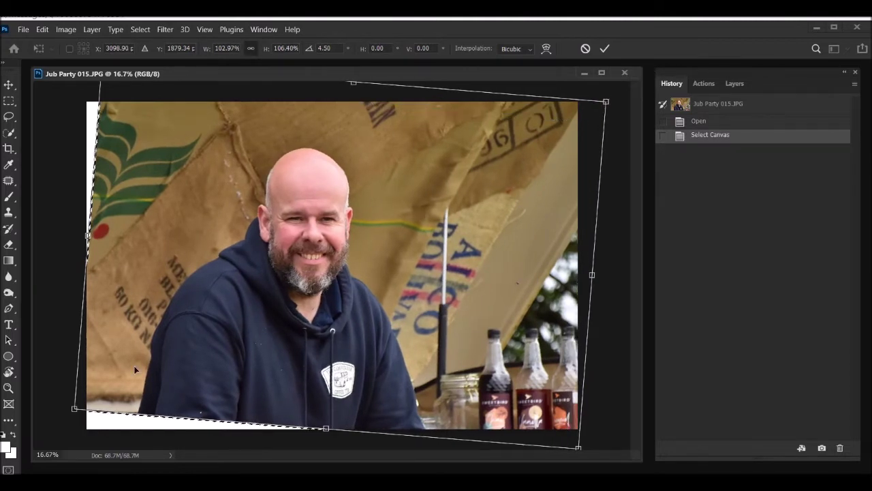
pyautogui.moveTo(76, 411); pyautogui.dragTo(50, 434)
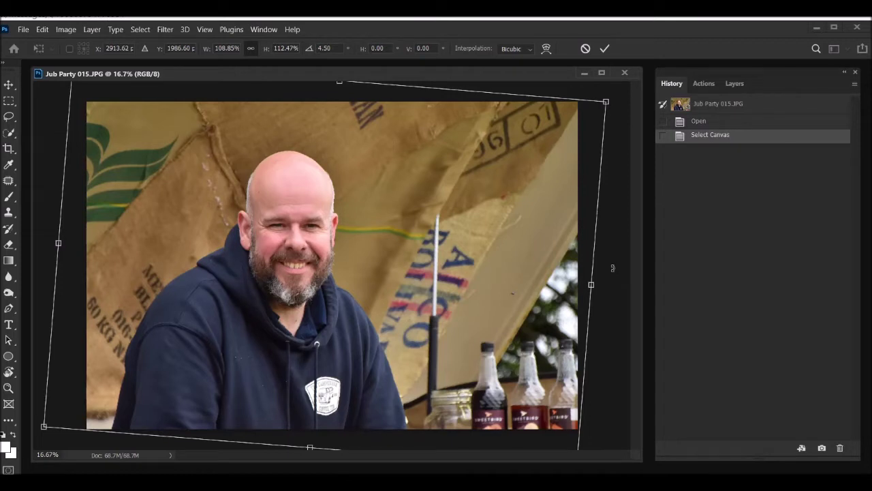
pyautogui.hotkey('ctrl', '-')
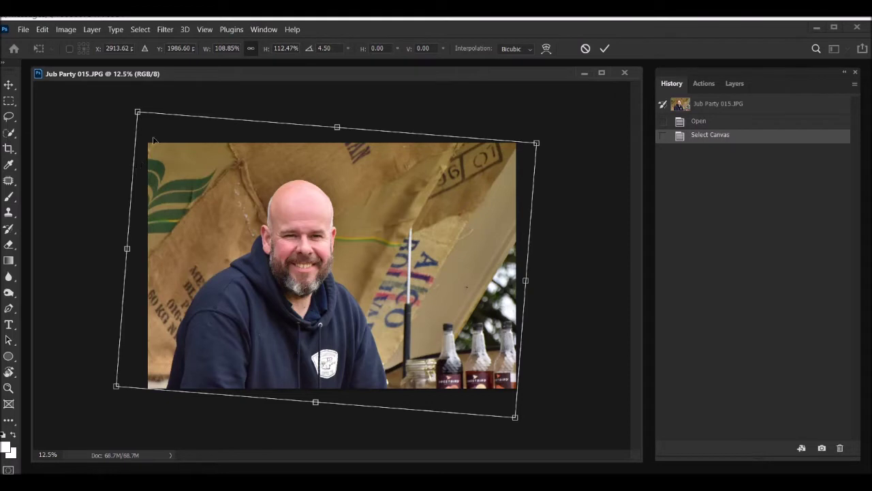
pyautogui.moveTo(141, 114); pyautogui.dragTo(105, 98)
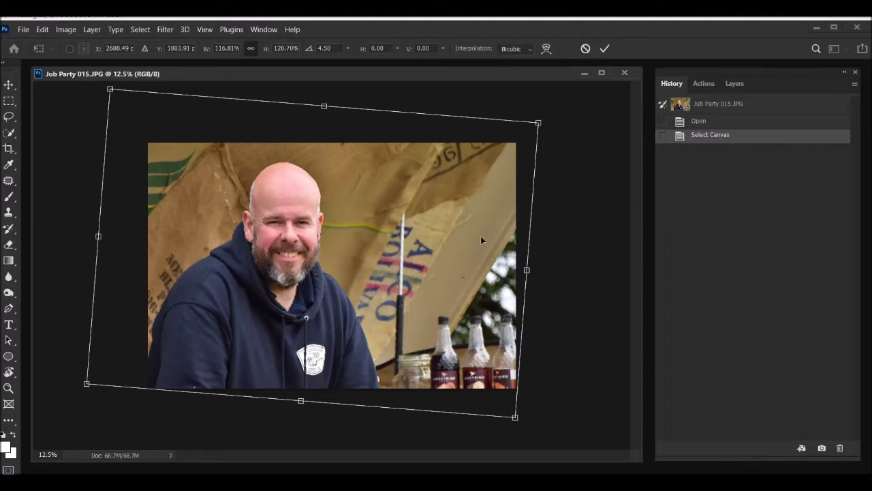
pyautogui.click(604, 48)
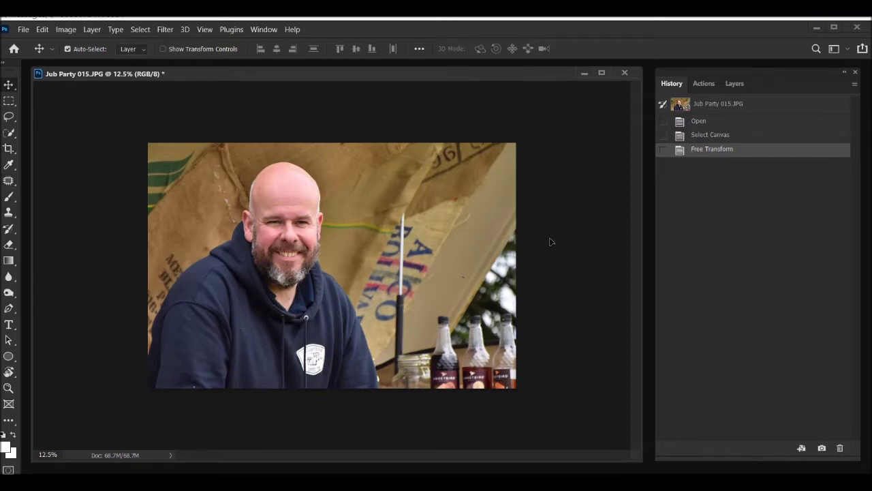
# - Remove the small dark spot on the beige awning beside the sack lettering with the Patch tool, sampling clean fabric just above it, and deselect
pyautogui.hotkey('ctrl', '+')
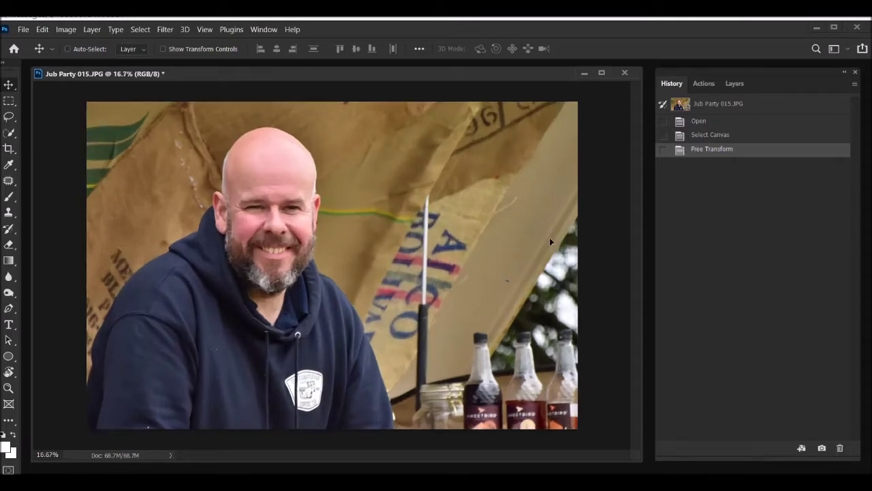
pyautogui.hotkey('ctrl', '+')
pyautogui.hotkey('ctrl', '+')
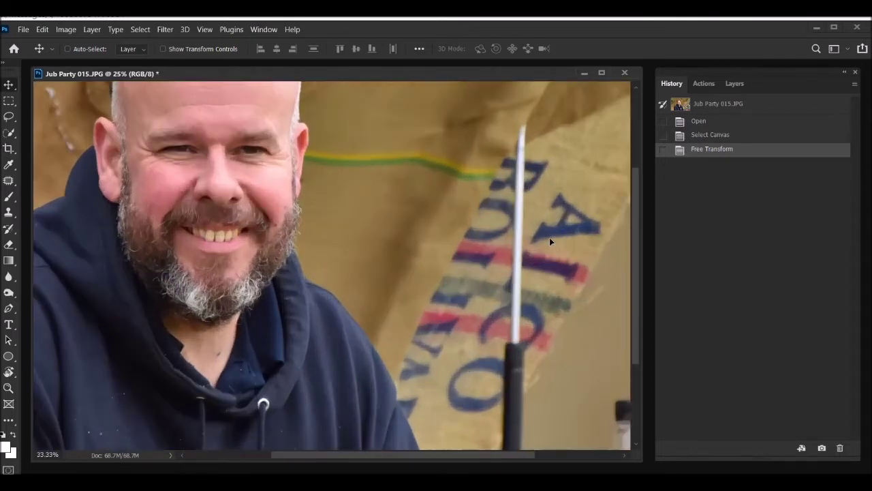
pyautogui.hotkey('ctrl', '+')
pyautogui.press('ctrl')
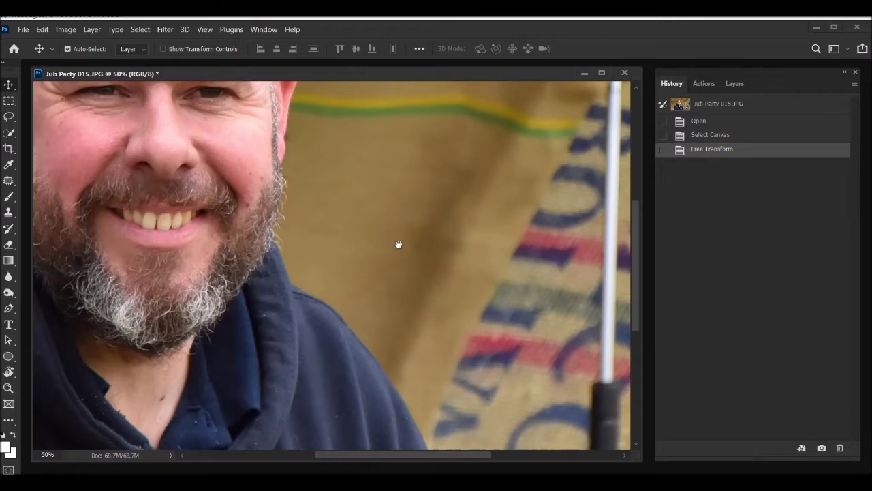
pyautogui.moveTo(398, 245); pyautogui.dragTo(179, 246)
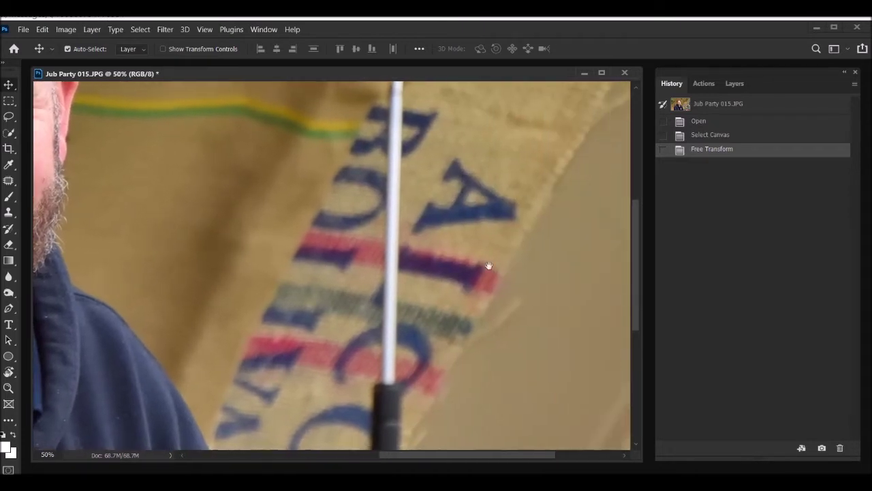
pyautogui.moveTo(516, 277); pyautogui.dragTo(271, 259)
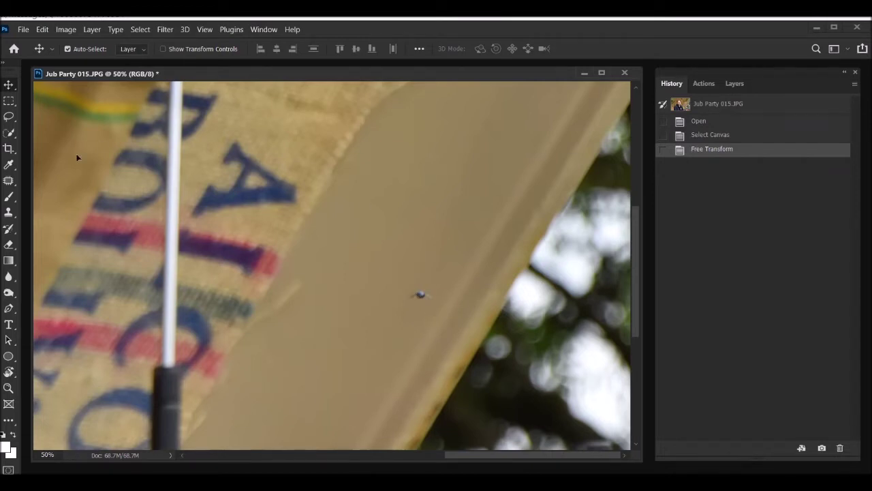
pyautogui.click(9, 181)
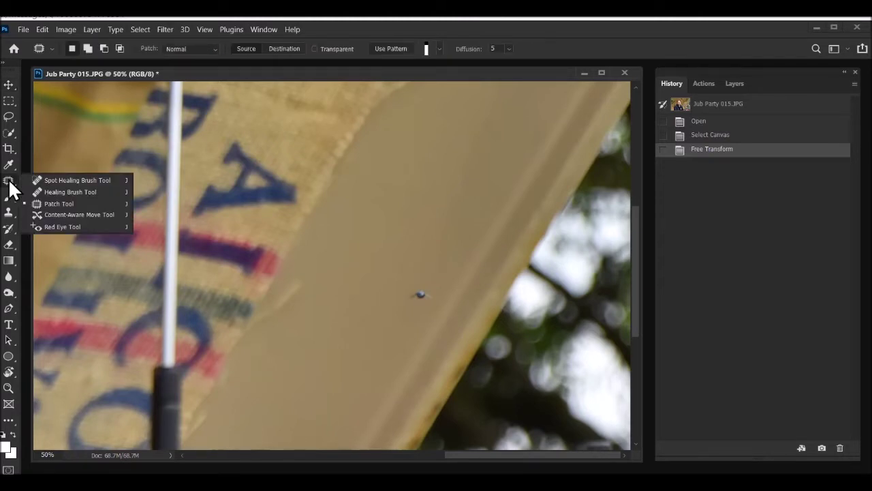
pyautogui.click(9, 181)
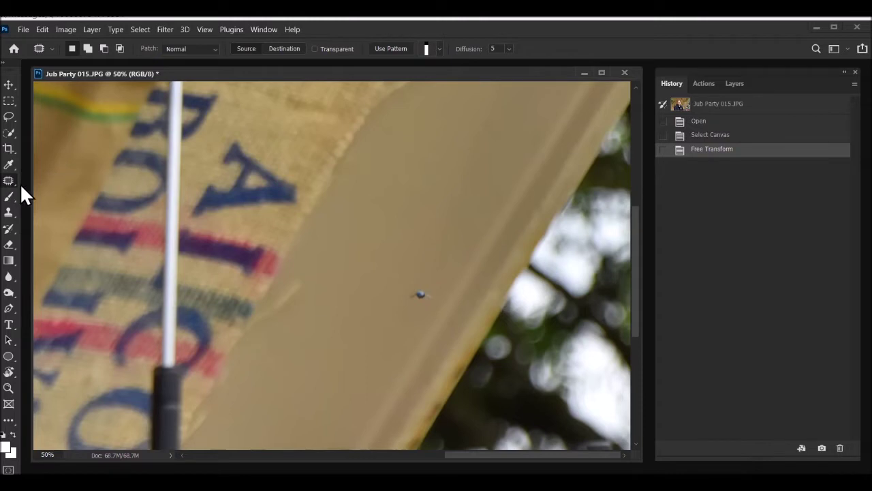
pyautogui.click(364, 307)
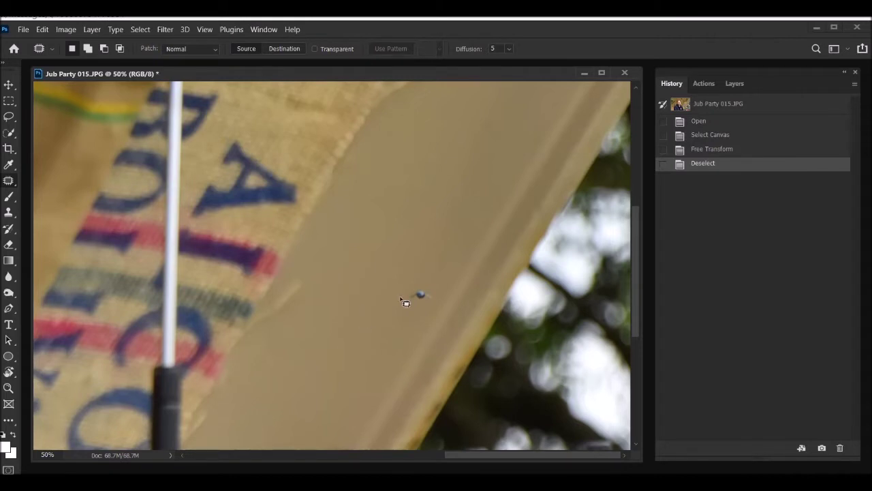
pyautogui.moveTo(400, 300)
pyautogui.mouseDown()
pyautogui.moveTo(441, 304)
pyautogui.moveTo(447, 282)
pyautogui.moveTo(420, 268)
pyautogui.moveTo(402, 277)
pyautogui.moveTo(411, 316)
pyautogui.mouseUp()
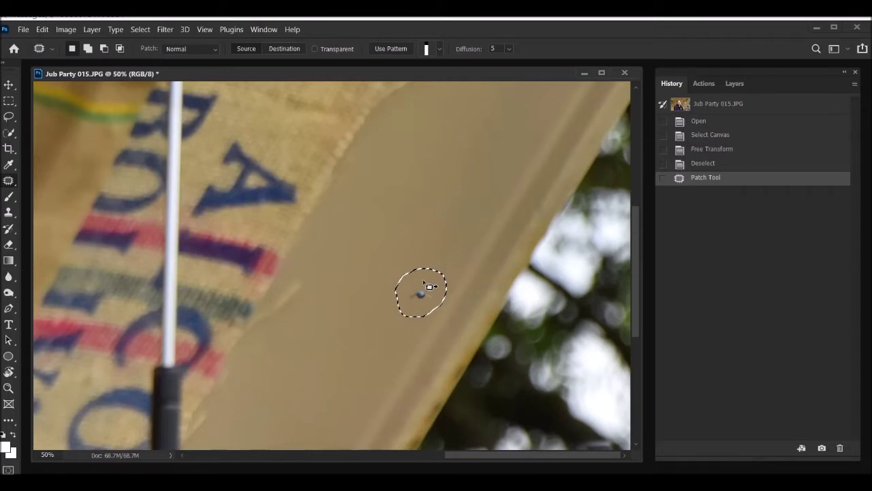
pyautogui.moveTo(423, 279)
pyautogui.mouseDown()
pyautogui.moveTo(464, 266)
pyautogui.moveTo(444, 244)
pyautogui.moveTo(414, 259)
pyautogui.moveTo(438, 245)
pyautogui.mouseUp()
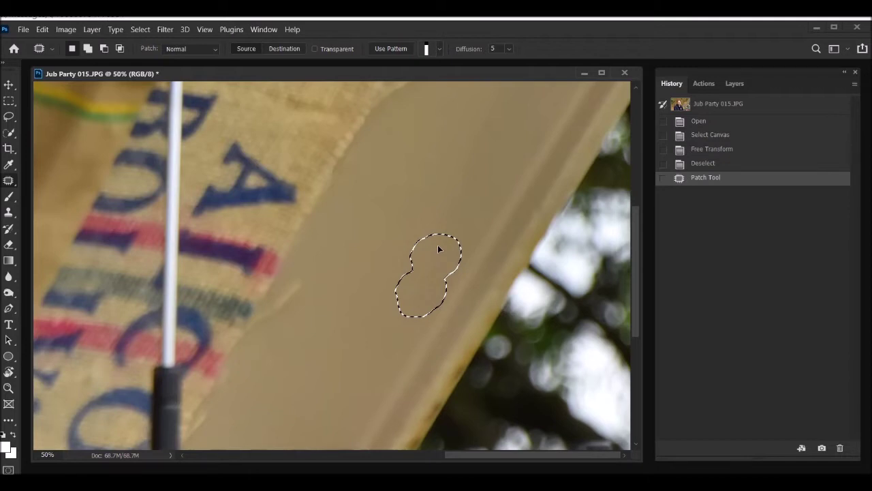
pyautogui.moveTo(438, 247); pyautogui.dragTo(439, 248)
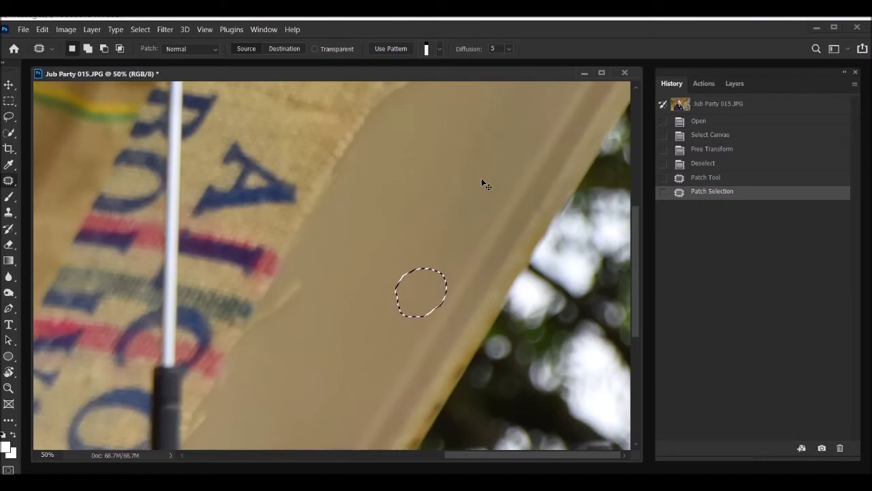
pyautogui.hotkey('ctrl', 'd')
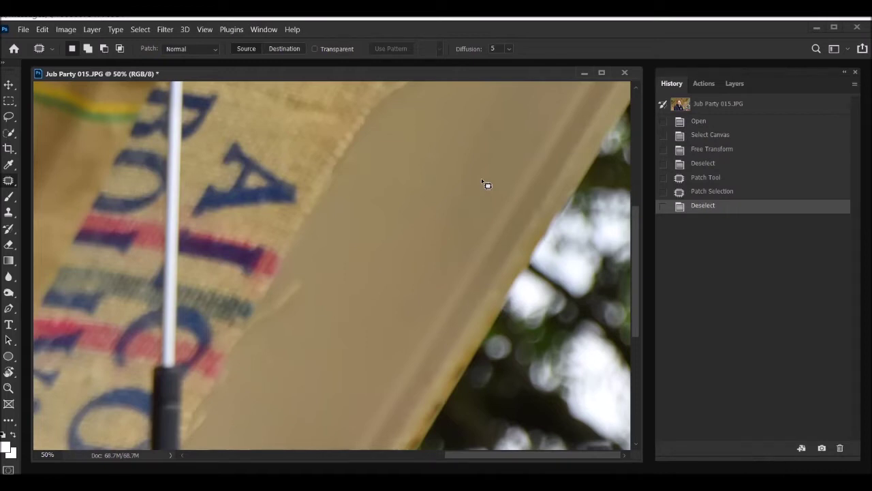
# - Patch the white speck at the bottom of the hoodie sleeve with clean fabric beside it and deselect
pyautogui.scroll(-4, 481, 177)
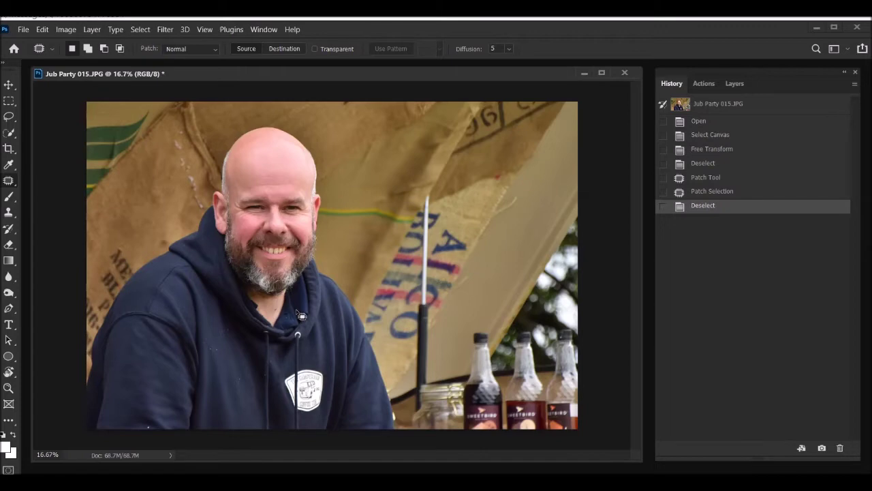
pyautogui.scroll(3, 301, 315)
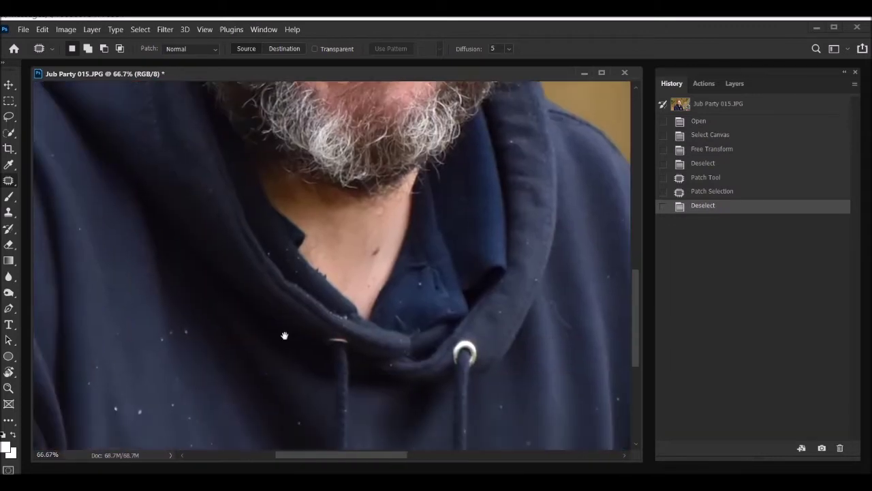
pyautogui.moveTo(285, 335); pyautogui.dragTo(496, 276)
pyautogui.moveTo(277, 310); pyautogui.dragTo(315, 126)
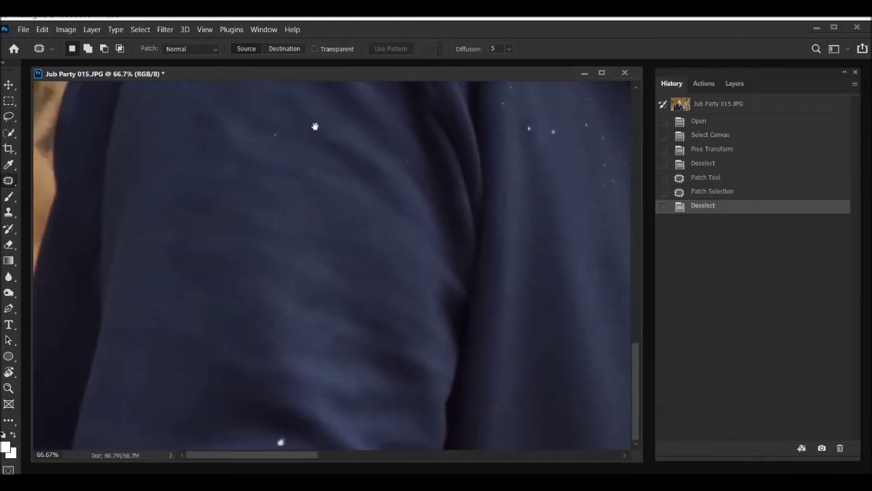
pyautogui.moveTo(290, 443)
pyautogui.mouseDown()
pyautogui.moveTo(263, 449)
pyautogui.moveTo(297, 451)
pyautogui.mouseUp()
pyautogui.moveTo(292, 444); pyautogui.dragTo(242, 444)
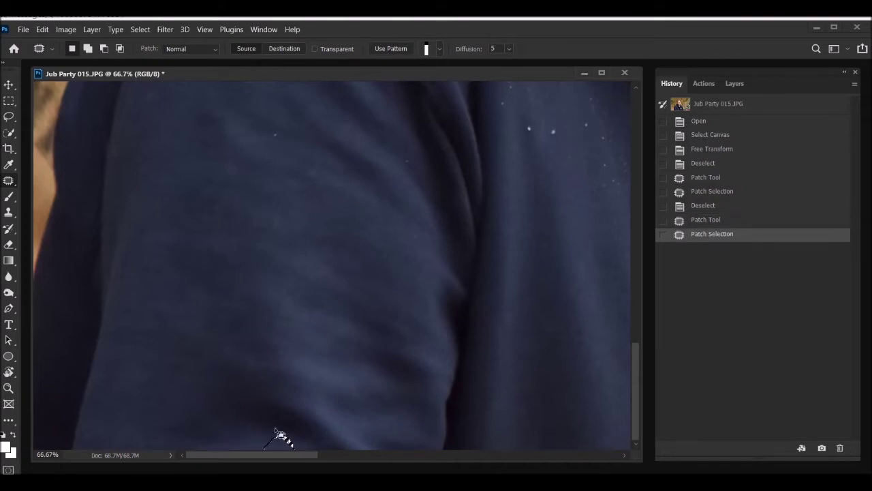
pyautogui.hotkey('ctrl', 'd')
# - Patch the cluster of specks on the hoodie's chest and the single bright speck below it with clean fabric from lower down, deselecting after each
pyautogui.press('space')
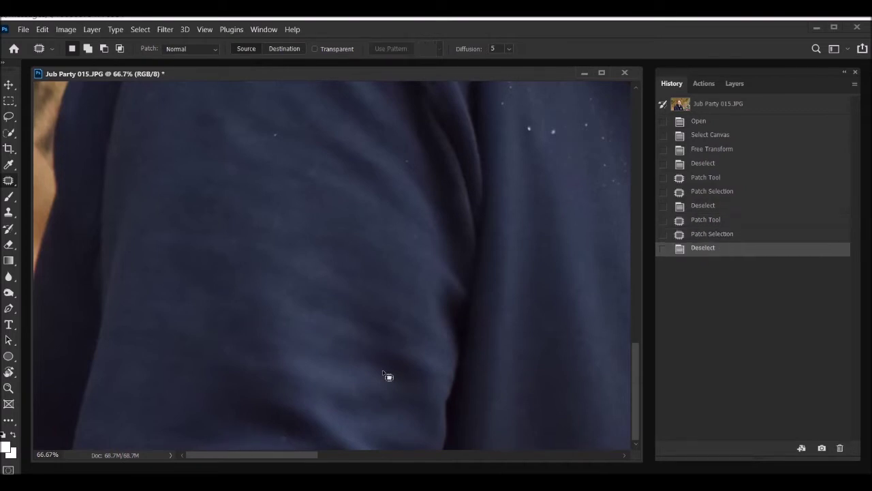
pyautogui.moveTo(411, 214); pyautogui.dragTo(204, 389)
pyautogui.moveTo(397, 373); pyautogui.dragTo(183, 265)
pyautogui.moveTo(434, 302); pyautogui.dragTo(267, 412)
pyautogui.moveTo(383, 303); pyautogui.dragTo(459, 413)
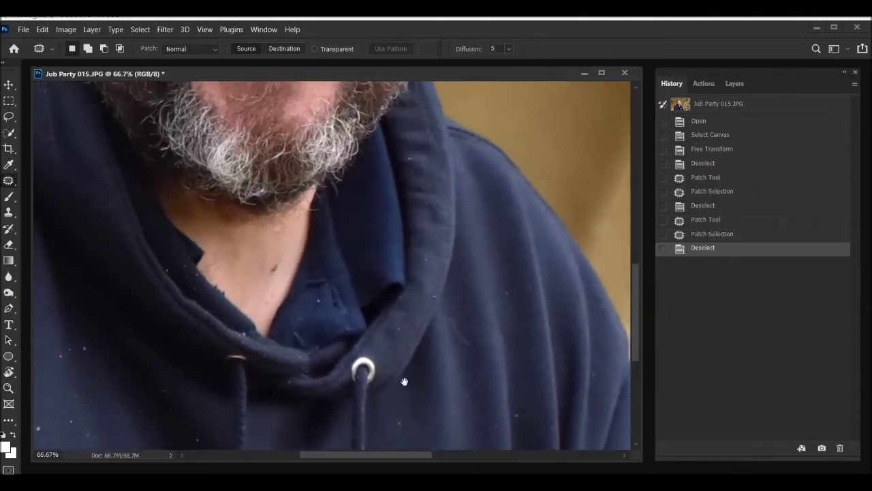
pyautogui.moveTo(295, 331); pyautogui.dragTo(577, 271)
pyautogui.moveTo(256, 316); pyautogui.dragTo(419, 251)
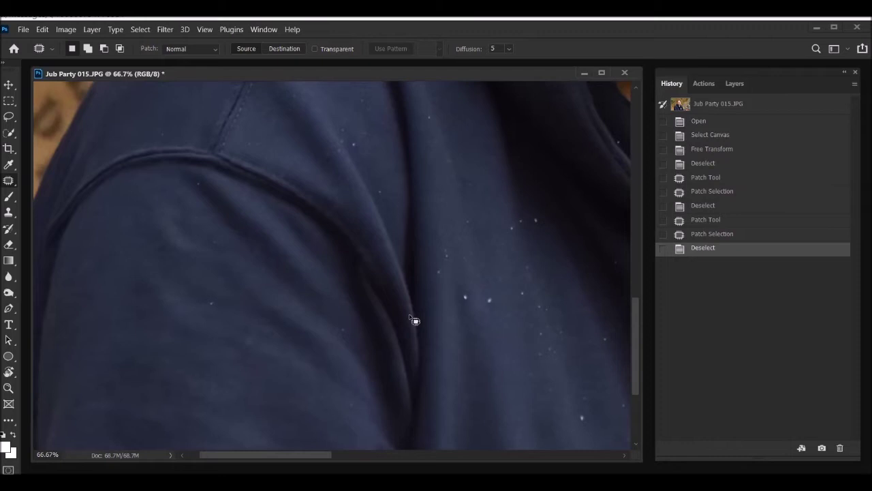
pyautogui.moveTo(511, 359); pyautogui.dragTo(403, 227)
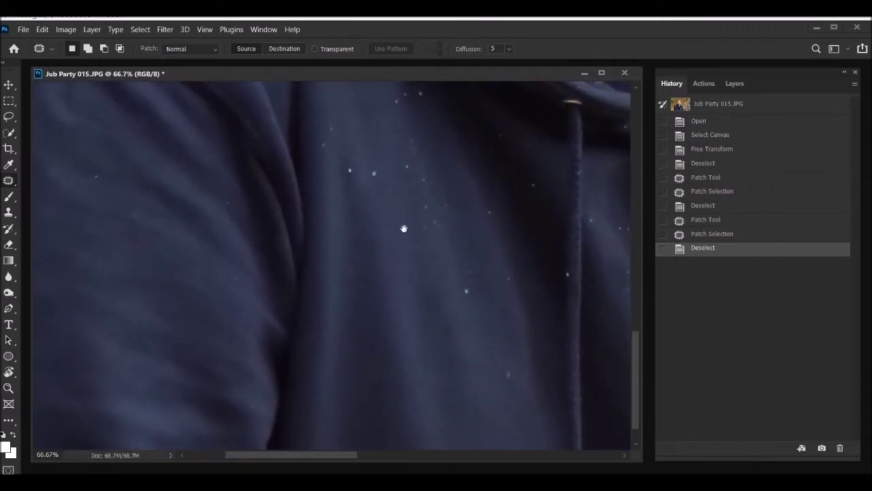
pyautogui.moveTo(458, 207); pyautogui.dragTo(410, 139)
pyautogui.moveTo(399, 183); pyautogui.dragTo(434, 254)
pyautogui.moveTo(463, 224); pyautogui.dragTo(461, 226)
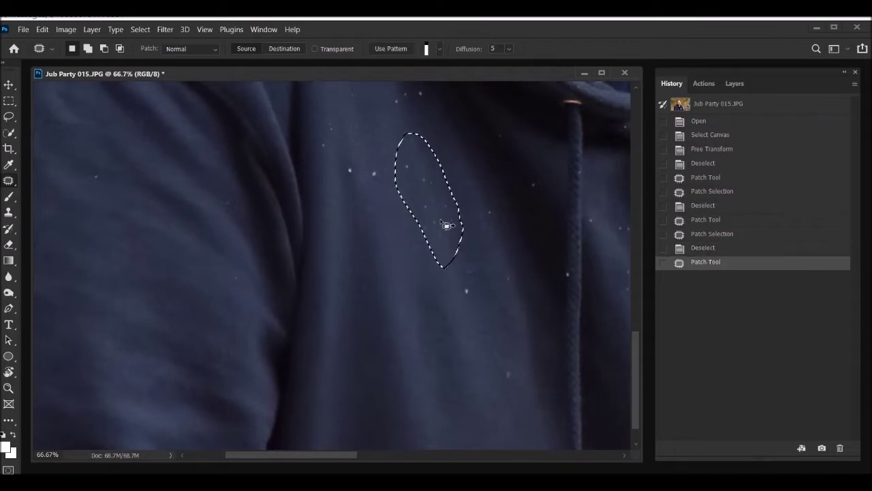
pyautogui.moveTo(446, 225); pyautogui.dragTo(491, 400)
pyautogui.hotkey('ctrl', 'd')
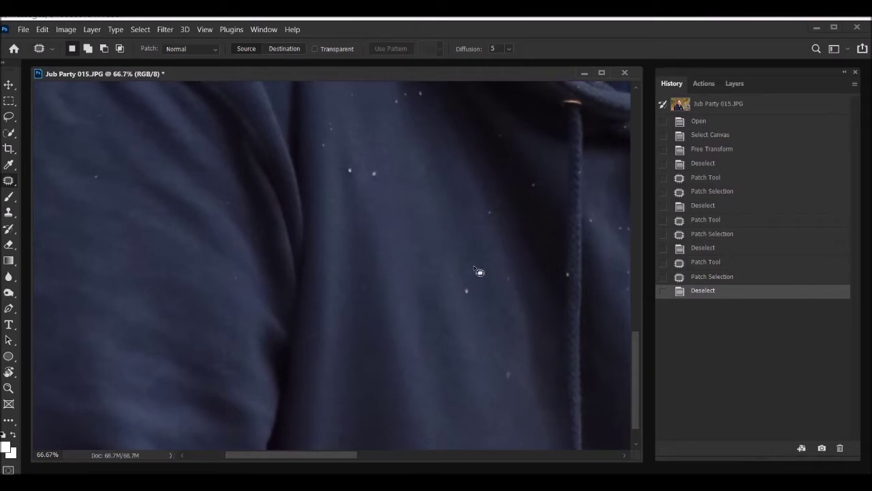
pyautogui.moveTo(486, 300)
pyautogui.mouseDown()
pyautogui.moveTo(481, 267)
pyautogui.moveTo(488, 346)
pyautogui.mouseUp()
pyautogui.click(490, 398)
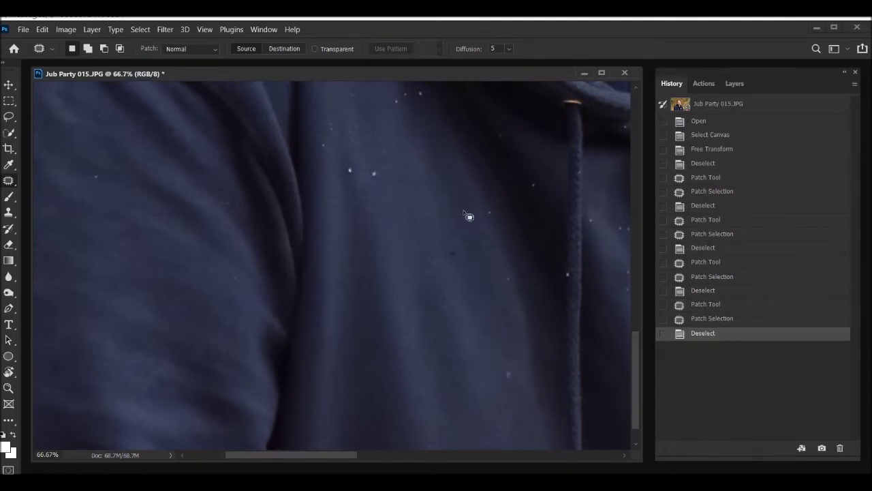
# - Patch the small dark mark on the hoodie's chest and the right-hand one of the two bright specks beside it, deselecting after each
pyautogui.moveTo(469, 253)
pyautogui.mouseDown()
pyautogui.moveTo(447, 264)
pyautogui.moveTo(461, 264)
pyautogui.moveTo(464, 241)
pyautogui.moveTo(455, 255)
pyautogui.moveTo(441, 216)
pyautogui.moveTo(432, 308)
pyautogui.mouseUp()
pyautogui.click(490, 281)
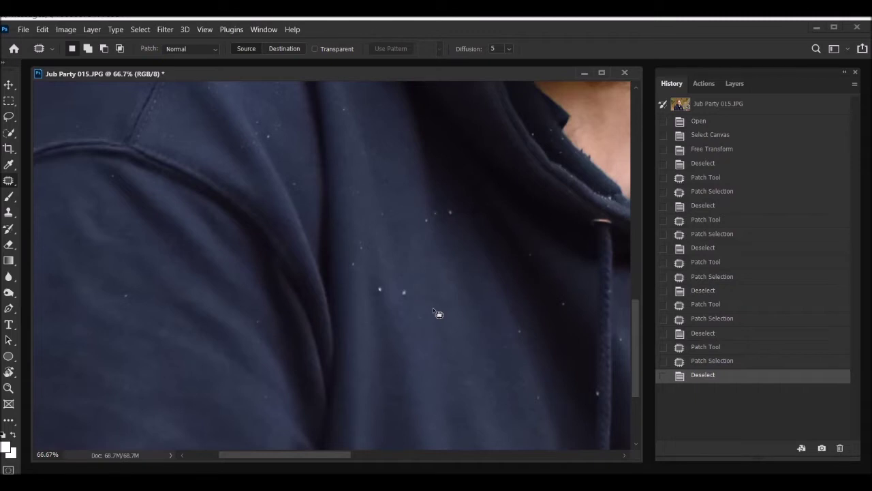
pyautogui.moveTo(414, 285)
pyautogui.mouseDown()
pyautogui.moveTo(392, 277)
pyautogui.moveTo(392, 286)
pyautogui.moveTo(414, 306)
pyautogui.moveTo(419, 296)
pyautogui.moveTo(402, 256)
pyautogui.mouseUp()
pyautogui.hotkey('ctrl', 'd')
# - Patch the remaining bright speck of the pair on the hoodie's chest with clean fabric nearby and deselect
pyautogui.moveTo(530, 343); pyautogui.dragTo(268, 195)
pyautogui.moveTo(545, 234); pyautogui.dragTo(312, 448)
pyautogui.moveTo(182, 393); pyautogui.dragTo(489, 363)
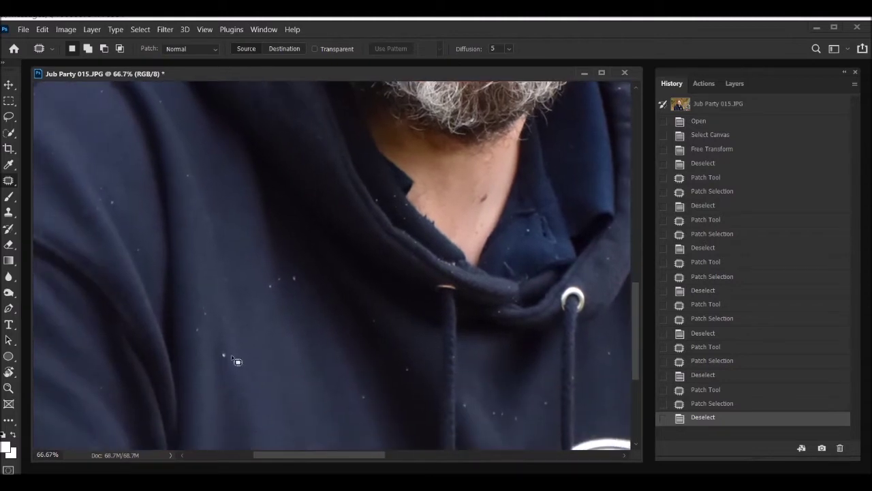
pyautogui.moveTo(232, 372)
pyautogui.mouseDown()
pyautogui.moveTo(222, 351)
pyautogui.moveTo(234, 384)
pyautogui.moveTo(277, 398)
pyautogui.mouseUp()
pyautogui.hotkey('ctrl', 'd')
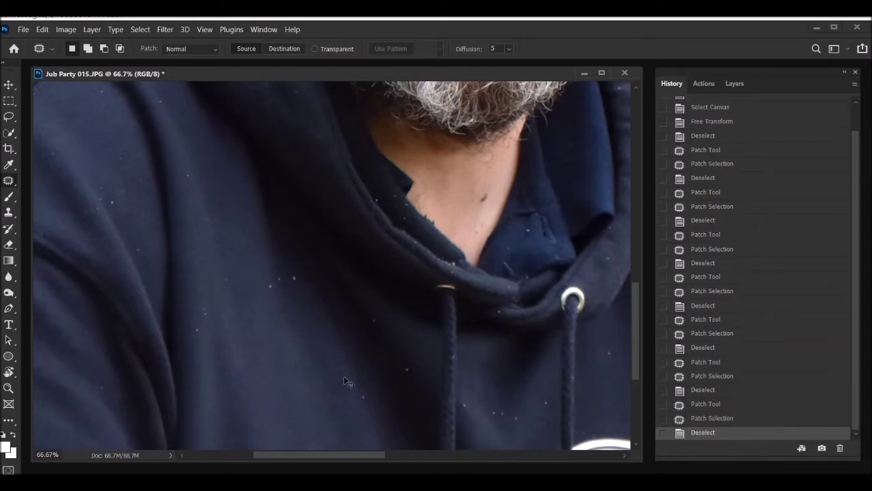
# - Patch the bright speck beside the left drawstring with dark fabric just below it, patch the same spot once more, and deselect
pyautogui.hotkey('ctrl', '-')
pyautogui.hotkey('ctrl', '-')
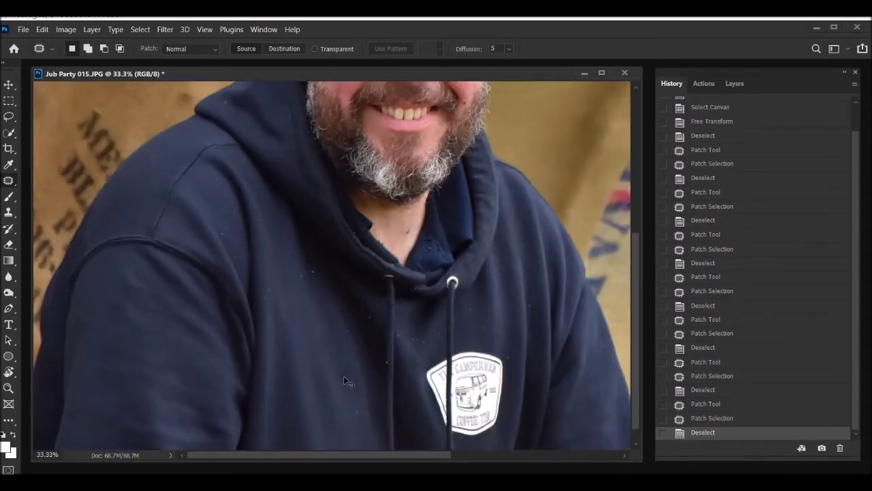
pyautogui.hotkey('ctrl', '-')
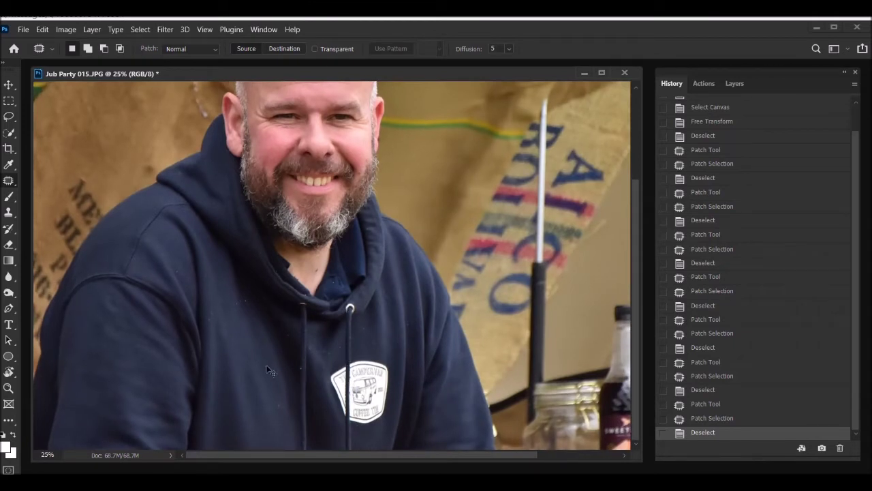
pyautogui.hotkey('ctrl', '+')
pyautogui.hotkey('ctrl', '+')
pyautogui.hotkey('ctrl', '+')
pyautogui.hotkey('ctrl', '+')
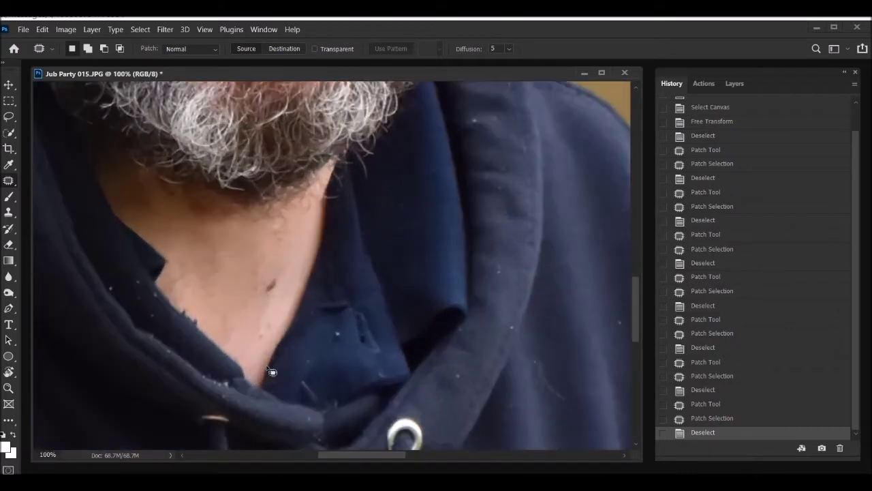
pyautogui.moveTo(293, 388); pyautogui.dragTo(401, 78)
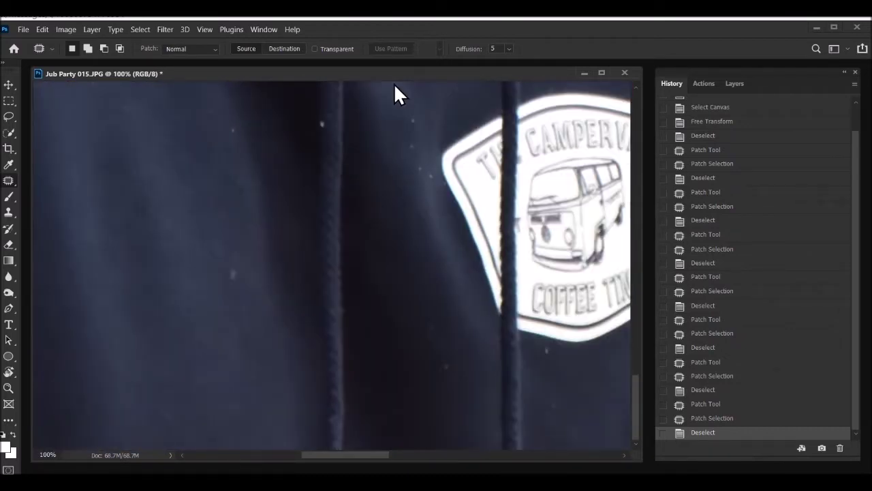
pyautogui.moveTo(334, 121)
pyautogui.mouseDown()
pyautogui.moveTo(311, 118)
pyautogui.moveTo(300, 147)
pyautogui.moveTo(326, 154)
pyautogui.moveTo(341, 128)
pyautogui.moveTo(334, 126)
pyautogui.mouseUp()
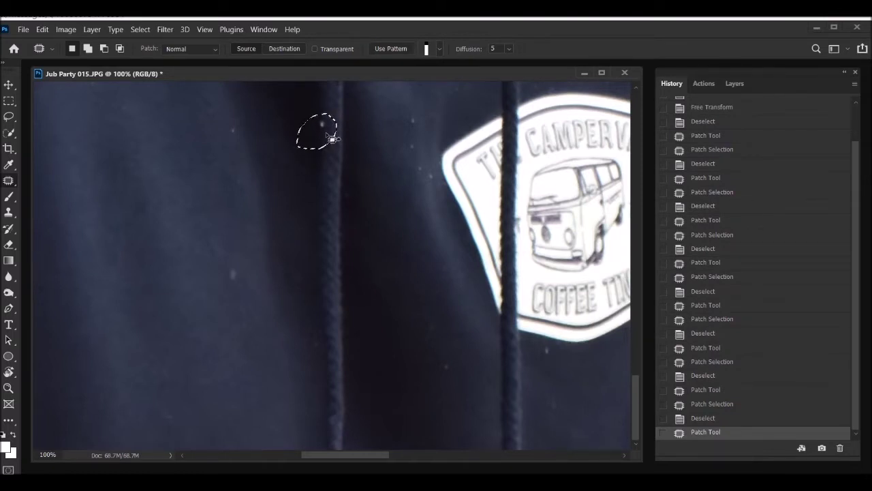
pyautogui.moveTo(327, 136); pyautogui.dragTo(327, 156)
pyautogui.moveTo(327, 156); pyautogui.dragTo(324, 156)
pyautogui.hotkey('ctrl', 'd')
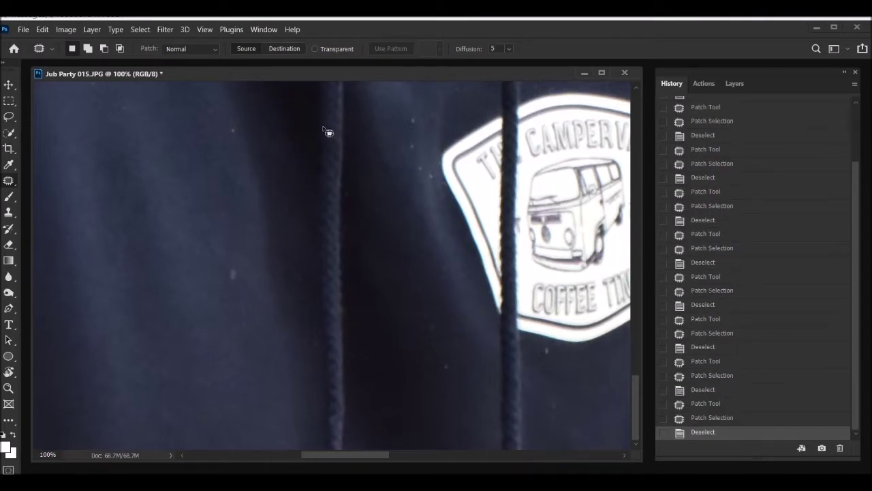
pyautogui.moveTo(333, 112)
pyautogui.mouseDown()
pyautogui.moveTo(301, 139)
pyautogui.moveTo(301, 163)
pyautogui.moveTo(324, 168)
pyautogui.moveTo(335, 128)
pyautogui.moveTo(326, 185)
pyautogui.mouseUp()
pyautogui.hotkey('ctrl', 'd')
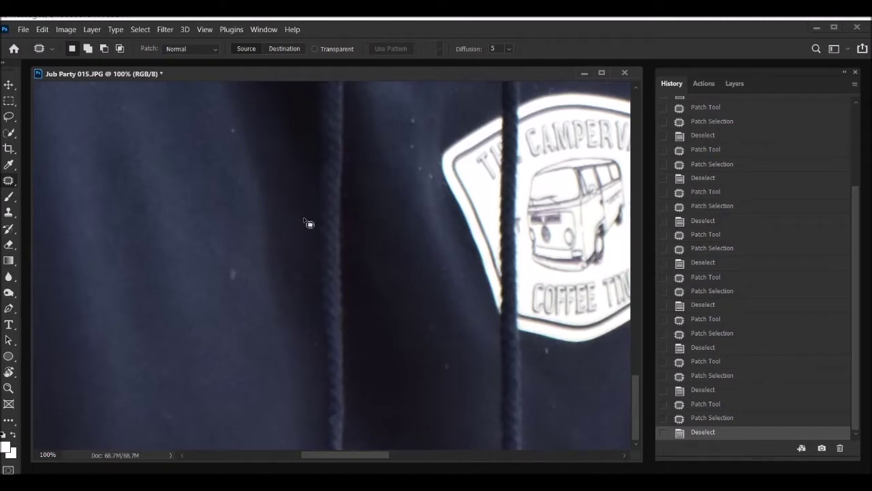
# - Draw a freehand lasso selection with a 50 px feather around the speckled shoulder, chest and badge area of the hoodie
pyautogui.moveTo(302, 216); pyautogui.dragTo(302, 311)
pyautogui.moveTo(318, 218); pyautogui.dragTo(366, 242)
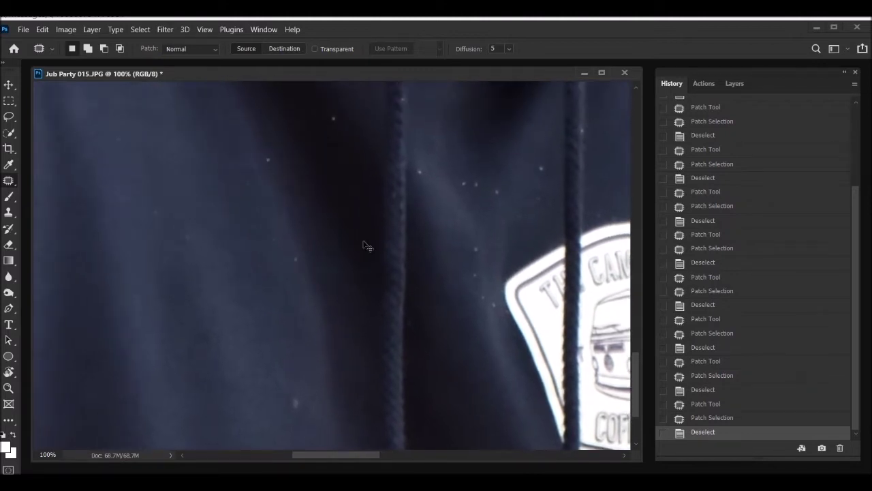
pyautogui.scroll(-4, 364, 243)
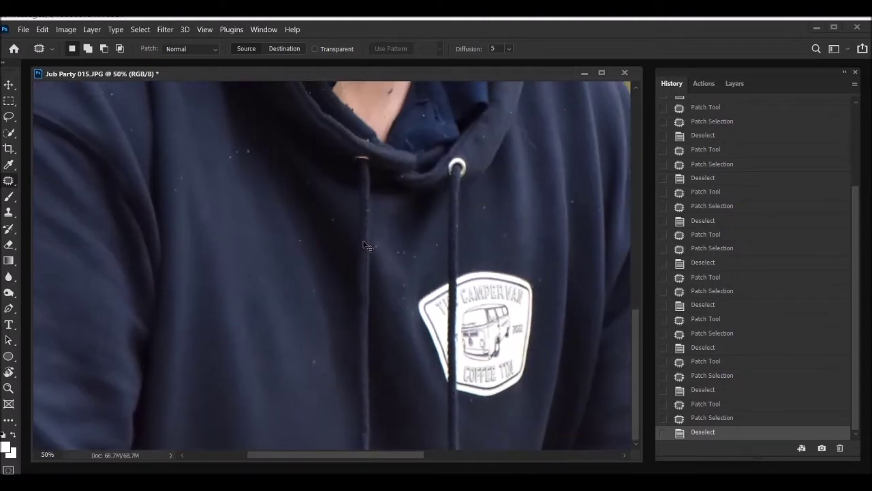
pyautogui.scroll(-1, 366, 245)
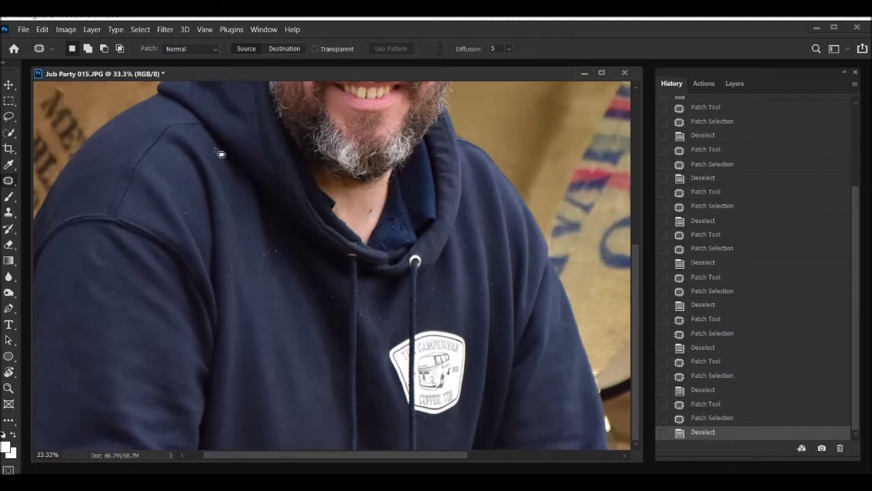
pyautogui.click(9, 113)
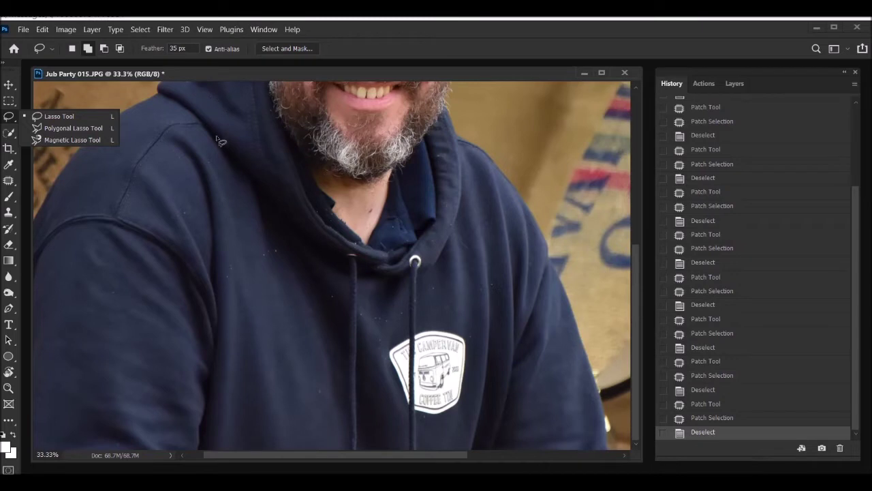
pyautogui.click(177, 49)
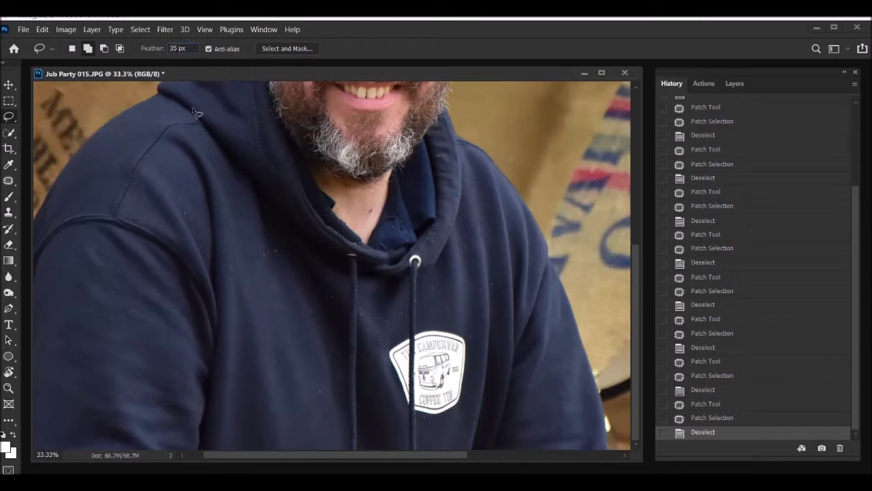
pyautogui.write('50')
pyautogui.moveTo(227, 141)
pyautogui.mouseDown()
pyautogui.moveTo(188, 106)
pyautogui.moveTo(175, 107)
pyautogui.moveTo(143, 112)
pyautogui.moveTo(115, 143)
pyautogui.moveTo(89, 283)
pyautogui.moveTo(100, 309)
pyautogui.moveTo(160, 321)
pyautogui.moveTo(230, 306)
pyautogui.moveTo(264, 326)
pyautogui.moveTo(324, 415)
pyautogui.moveTo(356, 429)
pyautogui.moveTo(435, 436)
pyautogui.moveTo(473, 390)
pyautogui.moveTo(495, 316)
pyautogui.moveTo(534, 274)
pyautogui.moveTo(535, 244)
pyautogui.mouseUp()
pyautogui.moveTo(498, 203)
pyautogui.mouseDown()
pyautogui.moveTo(447, 144)
pyautogui.moveTo(440, 147)
pyautogui.moveTo(429, 235)
pyautogui.moveTo(395, 217)
pyautogui.moveTo(360, 264)
pyautogui.moveTo(299, 182)
pyautogui.moveTo(229, 144)
pyautogui.mouseUp()
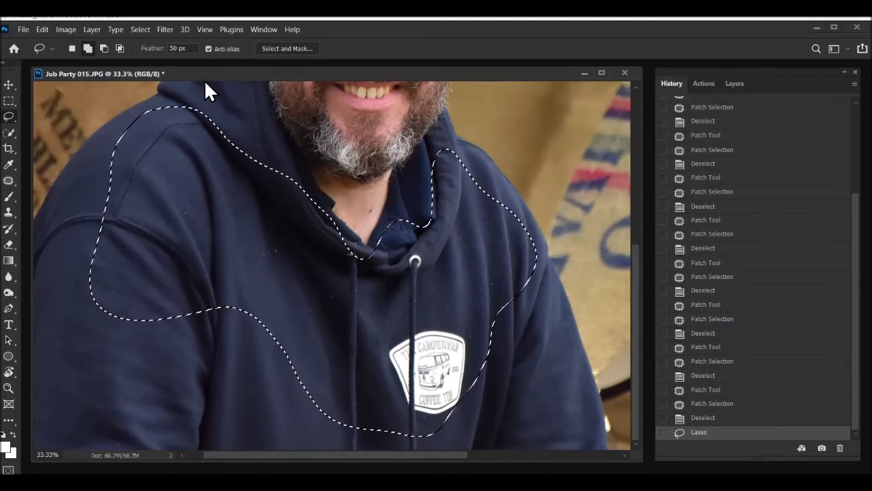
# - Open the Dust & Scratches filter for the selection and enlarge its preview to 400%, centred on a speck below the badge's white edge
pyautogui.click(166, 29)
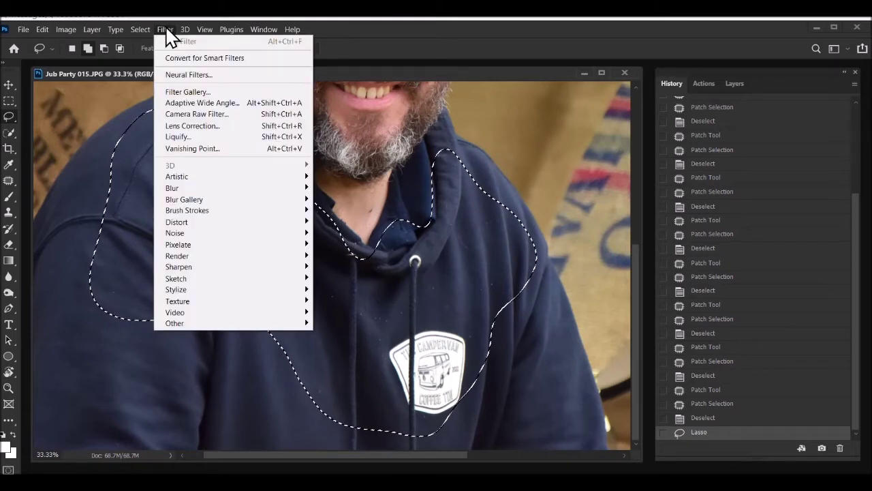
pyautogui.moveTo(182, 235)
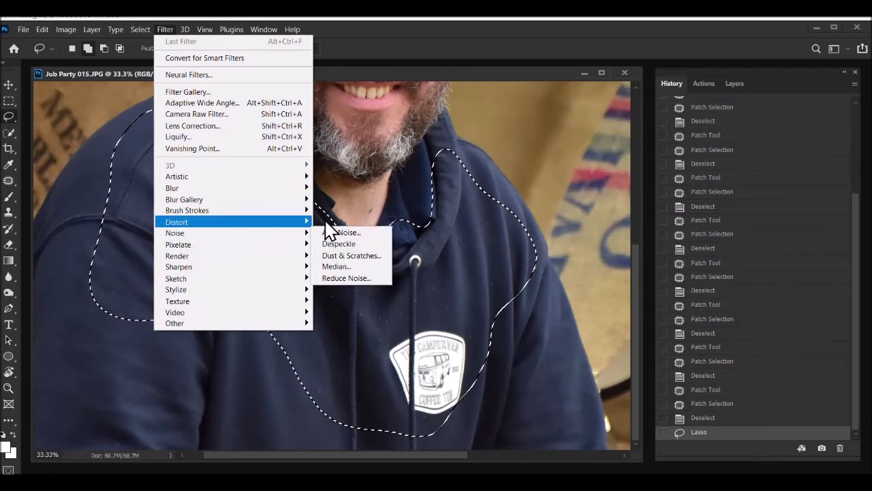
pyautogui.moveTo(296, 236)
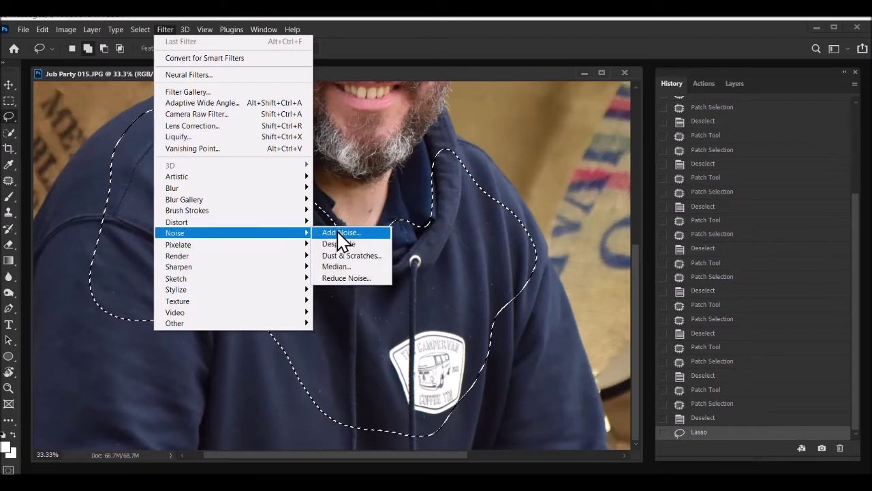
pyautogui.click(343, 256)
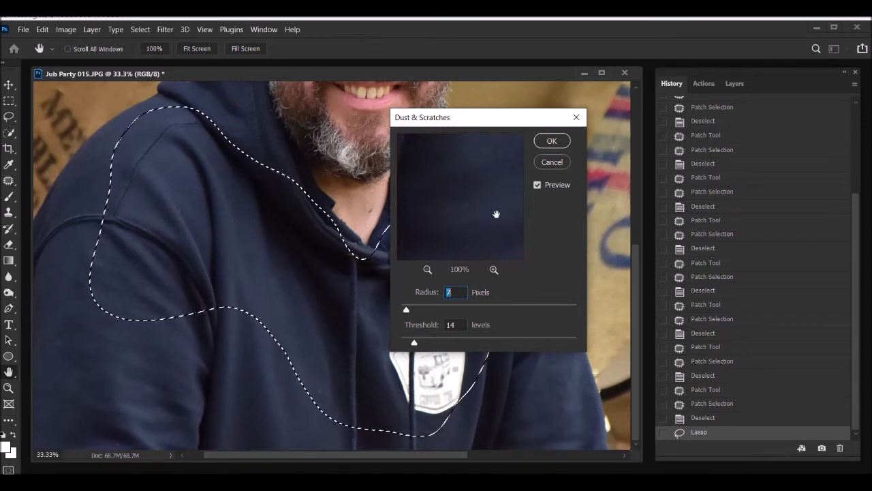
pyautogui.click(494, 269)
pyautogui.click(494, 269)
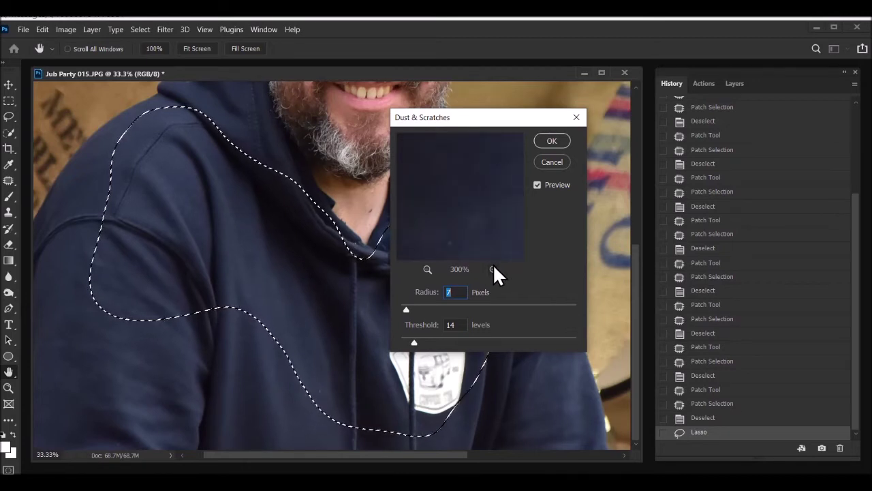
pyautogui.moveTo(413, 225); pyautogui.dragTo(533, 239)
pyautogui.moveTo(449, 236); pyautogui.dragTo(516, 218)
pyautogui.moveTo(419, 223); pyautogui.dragTo(502, 227)
pyautogui.moveTo(423, 230); pyautogui.dragTo(512, 223)
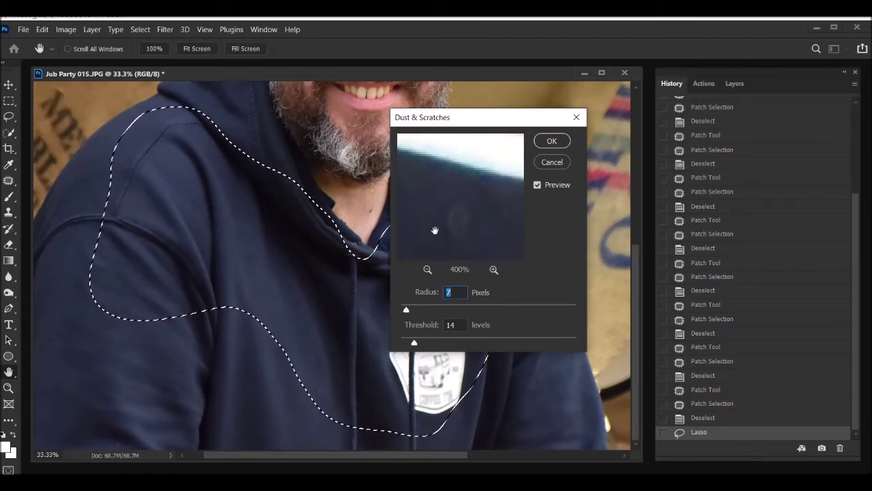
pyautogui.moveTo(485, 209); pyautogui.dragTo(488, 190)
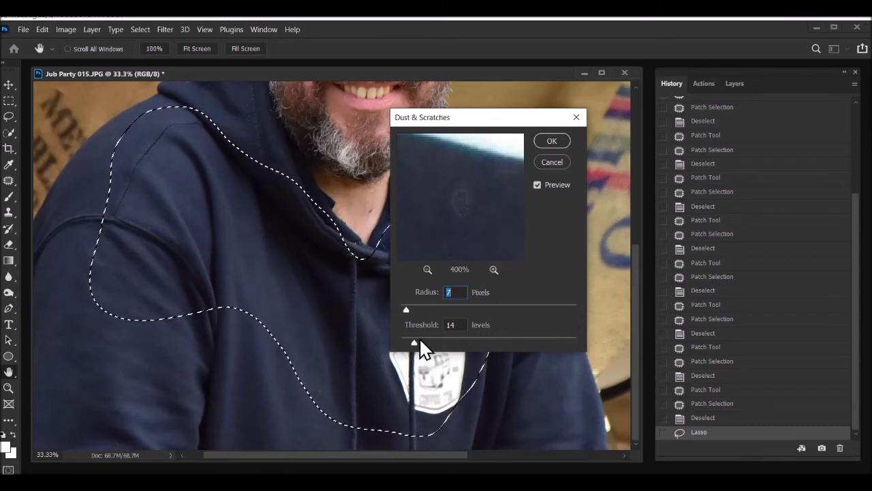
# - Set the Dust & Scratches threshold to 3 levels
pyautogui.moveTo(413, 342); pyautogui.dragTo(408, 343)
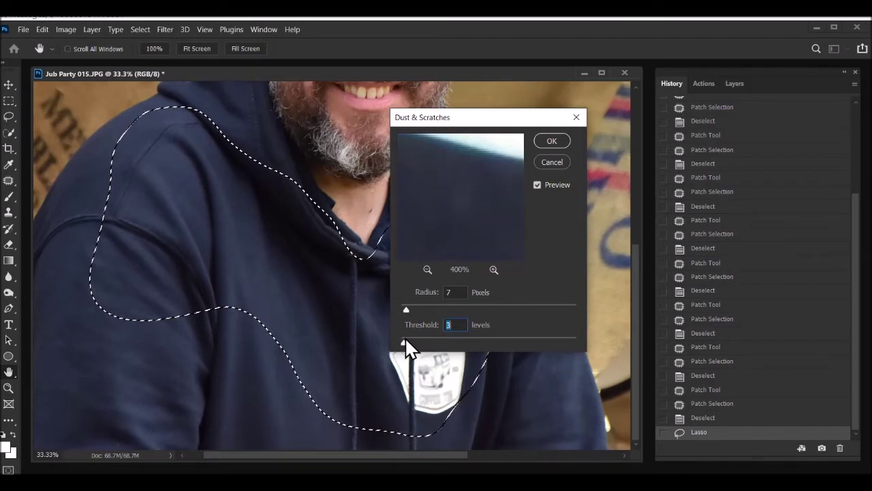
pyautogui.press('Up')
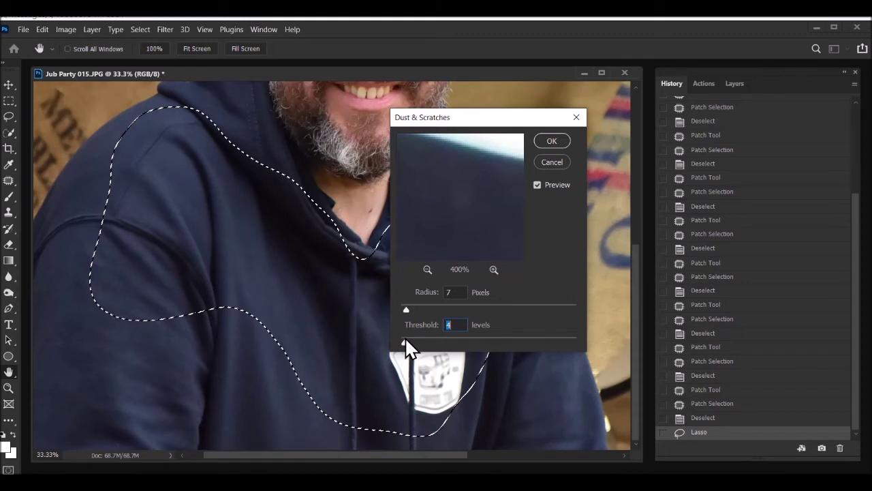
pyautogui.press('Down')
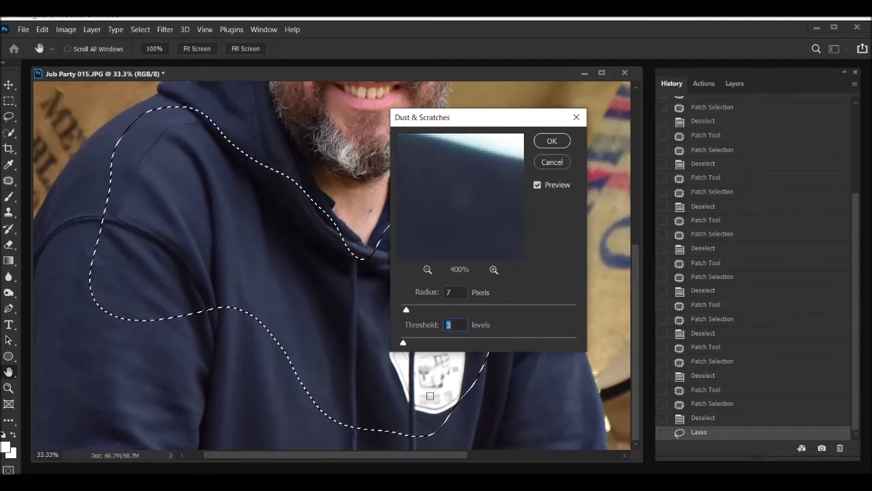
# - Try higher Dust & Scratches thresholds such as 44, 70 and 38 levels, and return the threshold to 3
pyautogui.click(443, 341)
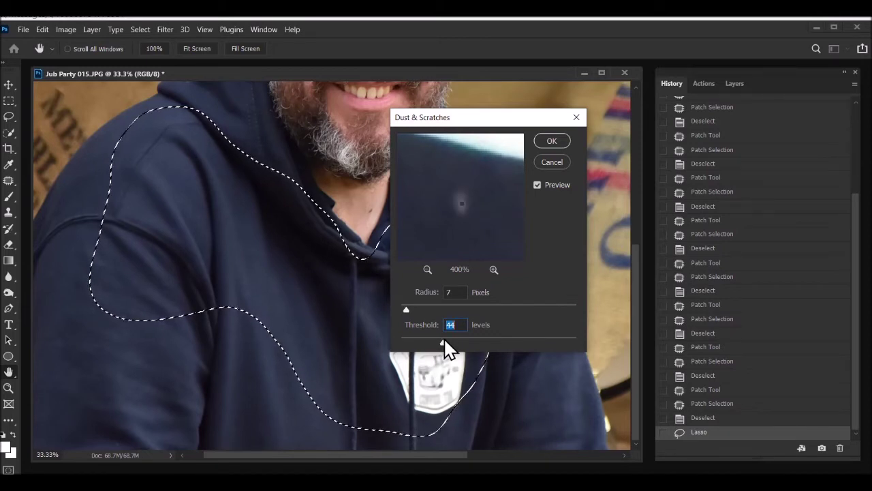
pyautogui.moveTo(444, 340); pyautogui.dragTo(468, 335)
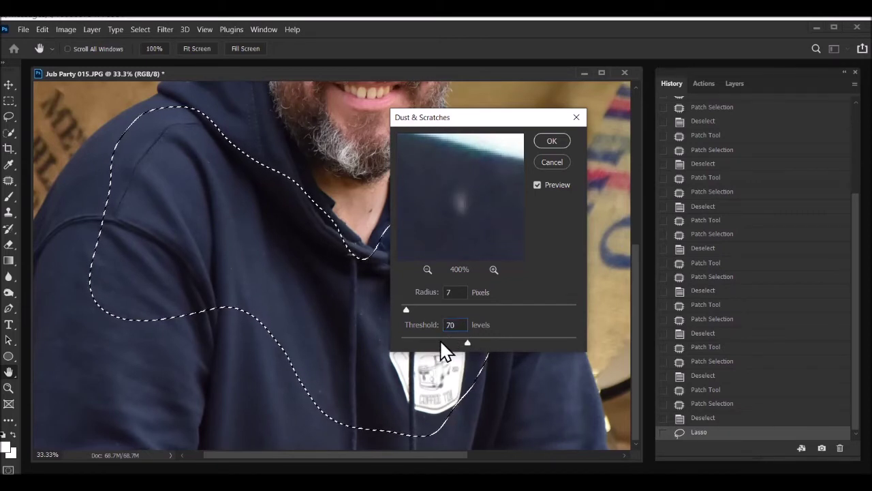
pyautogui.moveTo(441, 335); pyautogui.dragTo(437, 335)
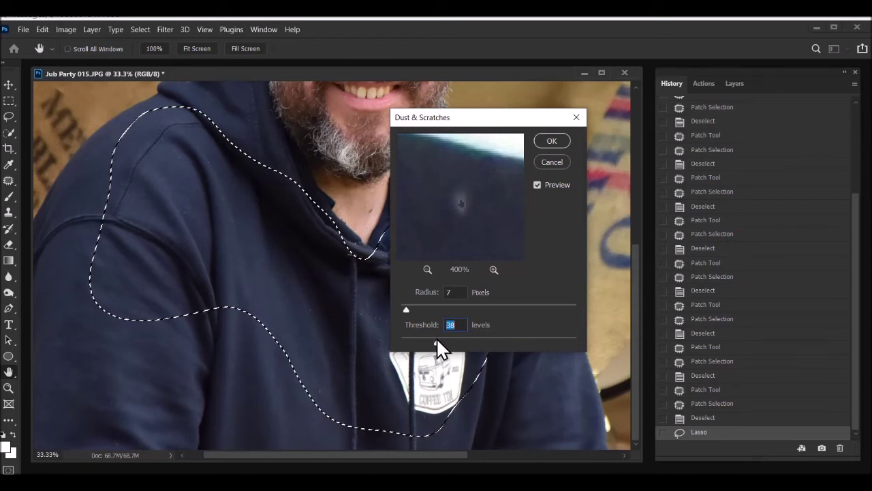
pyautogui.moveTo(436, 339); pyautogui.dragTo(432, 339)
pyautogui.moveTo(428, 338); pyautogui.dragTo(406, 340)
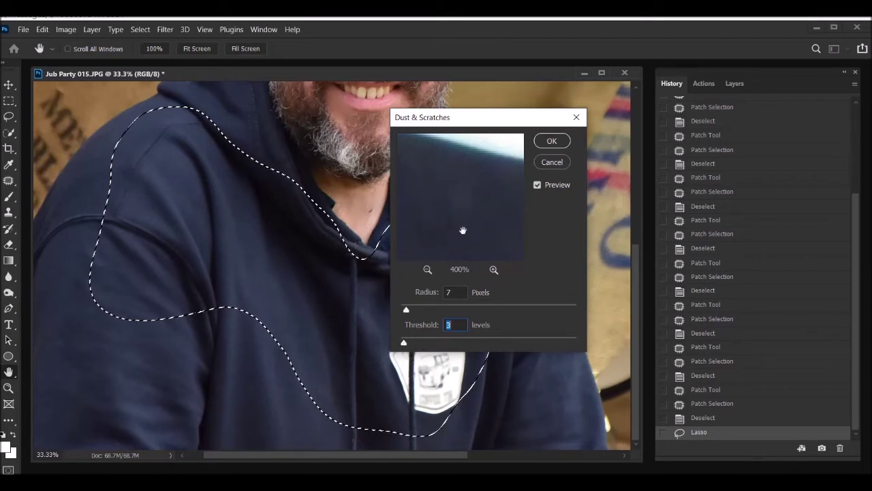
# - Apply the Dust & Scratches filter to the hoodie selection and examine the filtered fabric up close
pyautogui.click(552, 139)
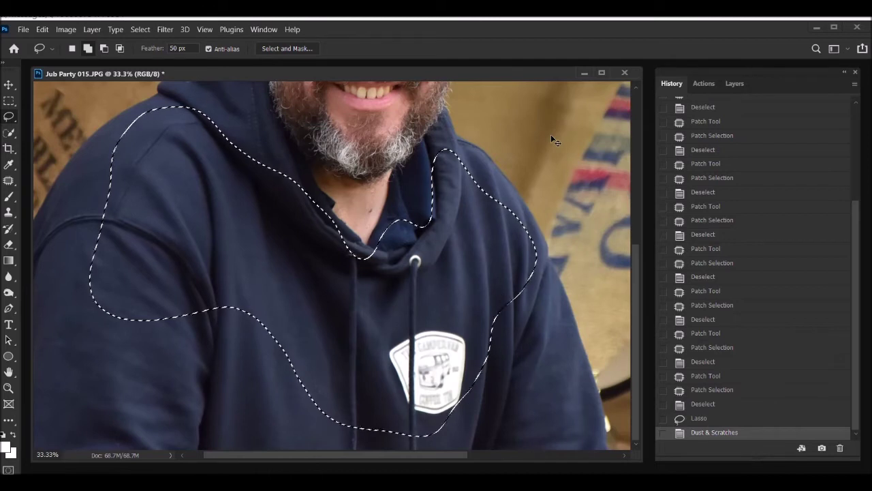
pyautogui.hotkey('ctrl', '+')
pyautogui.hotkey('ctrl', '+')
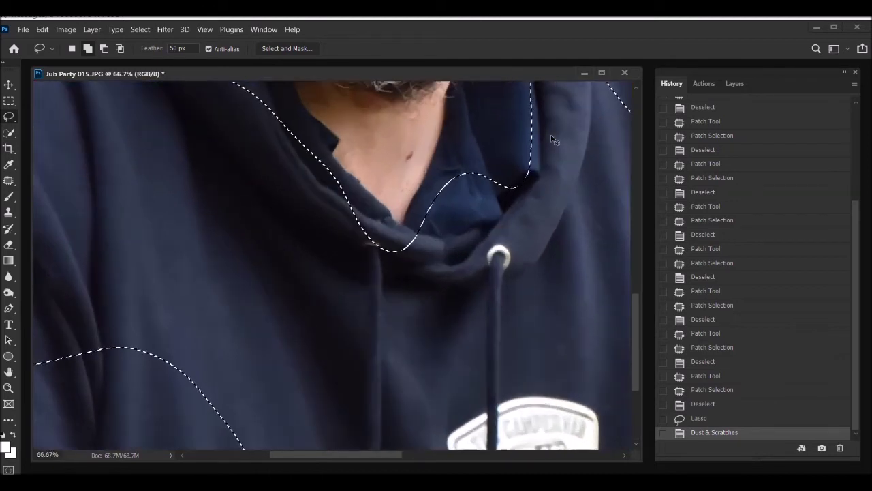
pyautogui.hotkey('ctrl', '+')
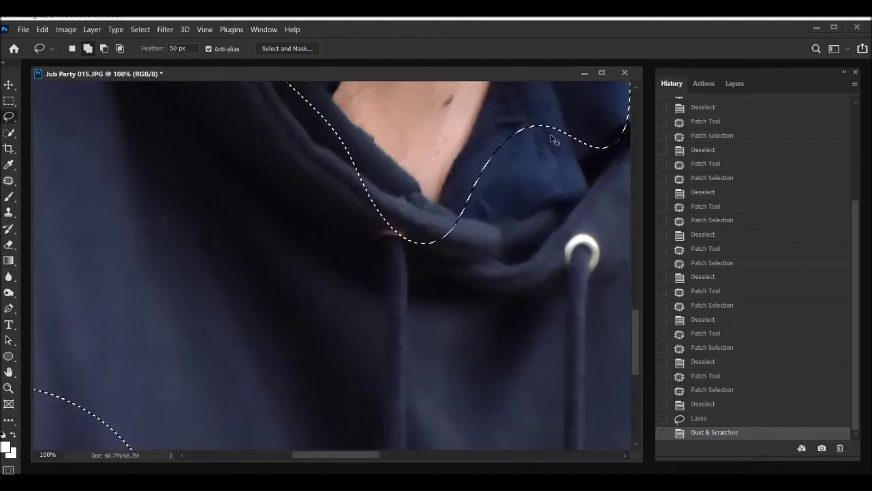
pyautogui.hotkey('ctrl', '-')
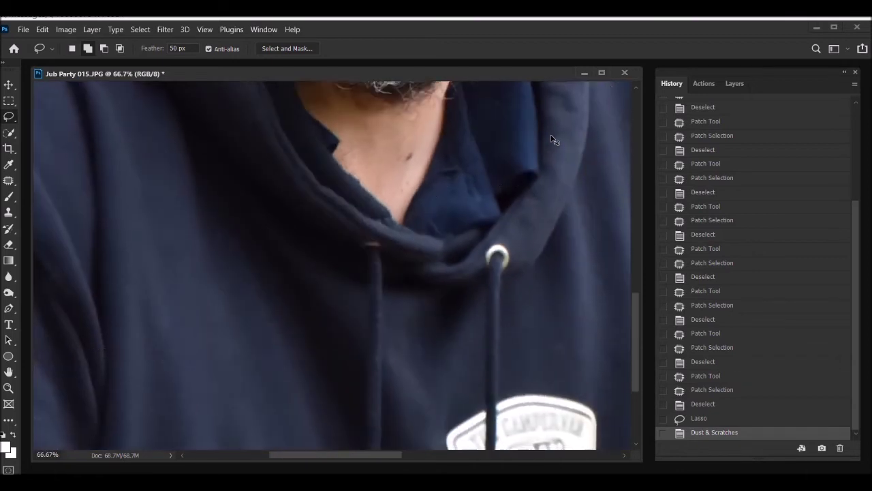
pyautogui.hotkey('ctrl', '-')
pyautogui.hotkey('ctrl', '-')
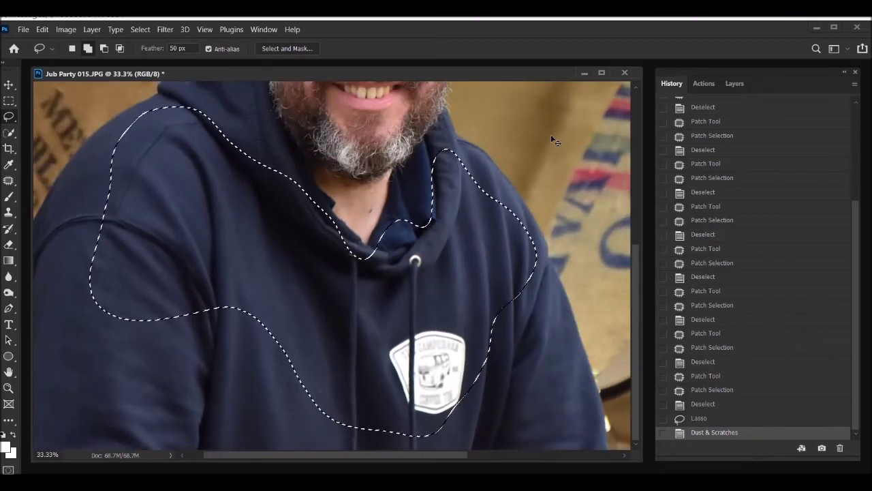
# - Deselect the filtered hoodie area and examine the fabric beside the drawstrings up close for leftover specks
pyautogui.hotkey('ctrl', '+')
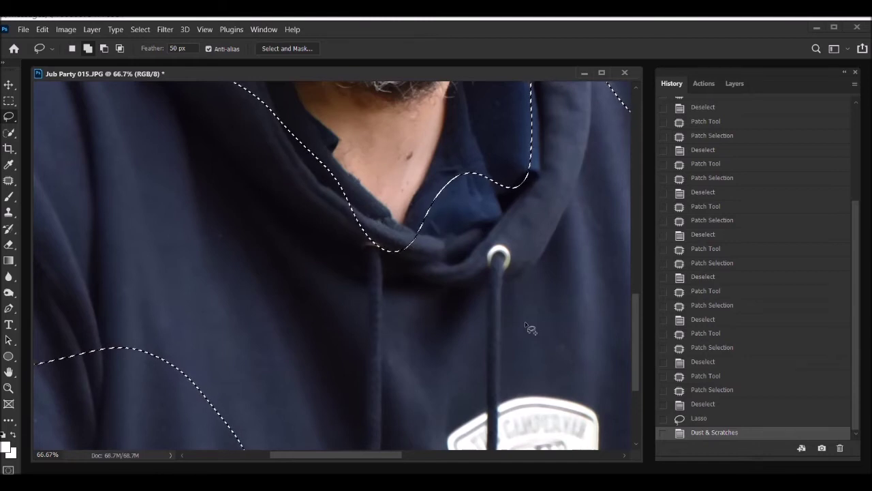
pyautogui.hotkey('ctrl', 'd')
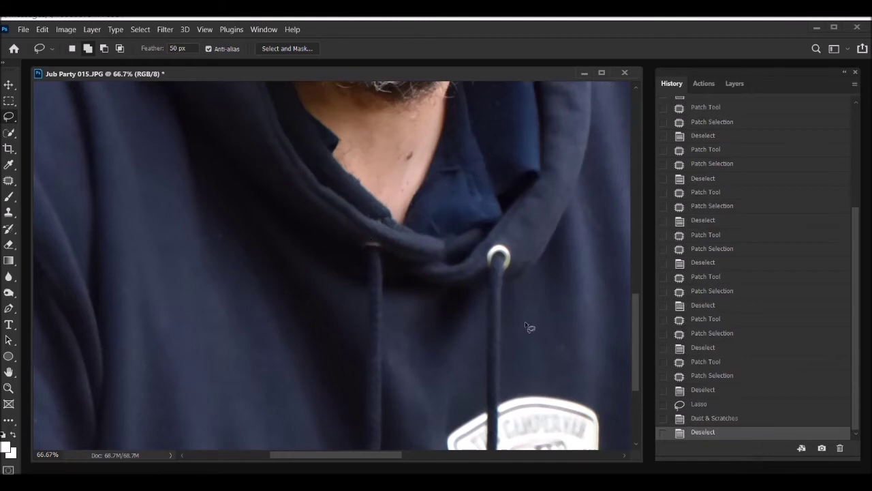
pyautogui.moveTo(289, 361); pyautogui.dragTo(378, 281)
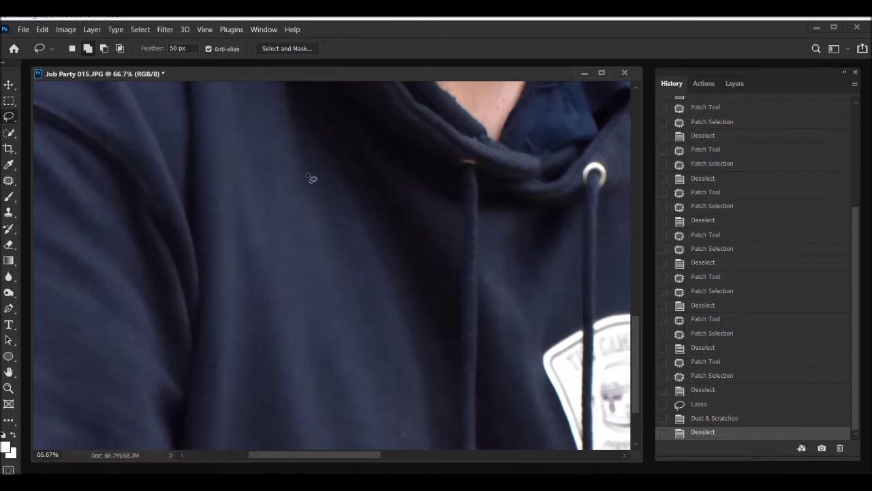
pyautogui.hotkey('ctrl', '+')
pyautogui.hotkey('ctrl', '+')
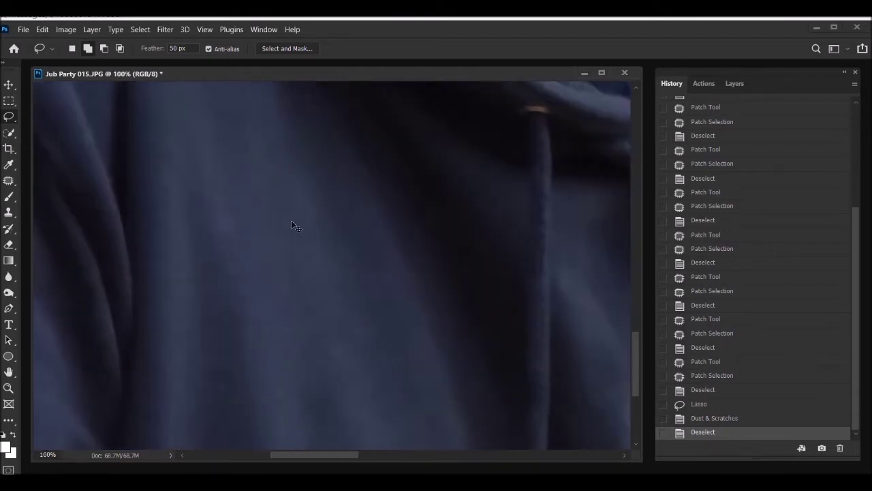
pyautogui.moveTo(325, 298); pyautogui.dragTo(498, 248)
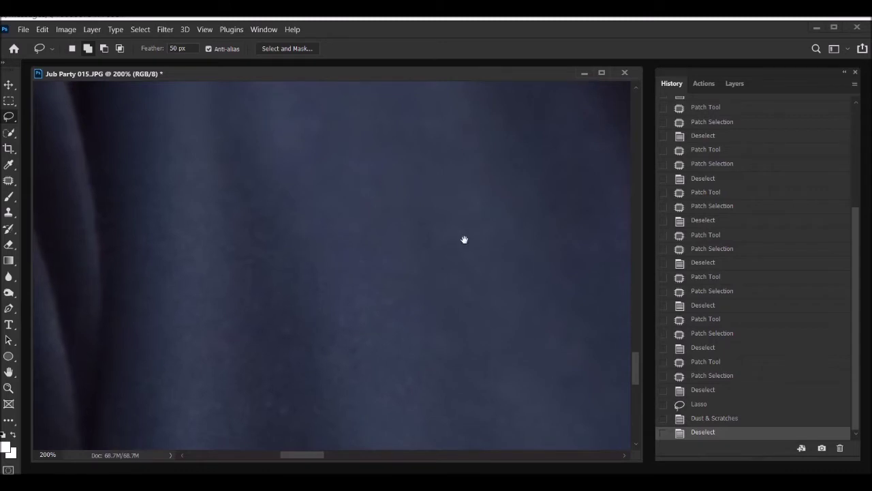
pyautogui.moveTo(463, 238); pyautogui.dragTo(393, 358)
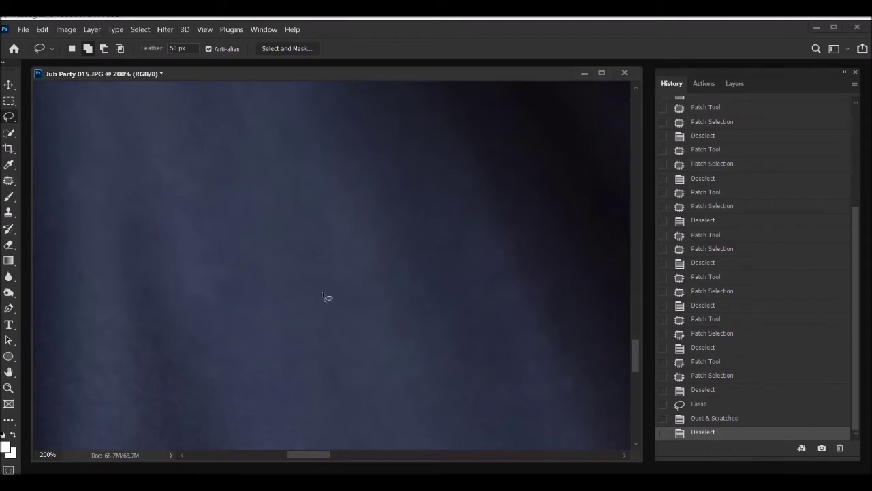
pyautogui.hotkey('ctrl', '-')
pyautogui.hotkey('ctrl', '-')
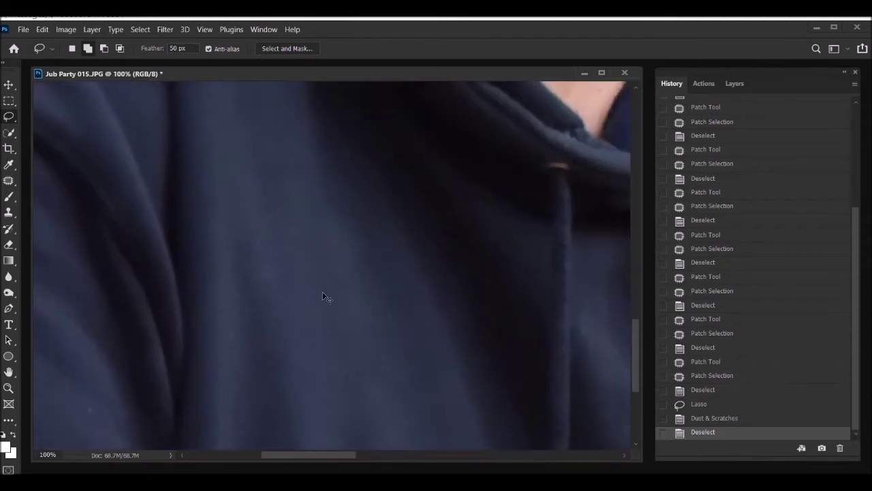
pyautogui.hotkey('ctrl', '-')
pyautogui.hotkey('ctrl', '-')
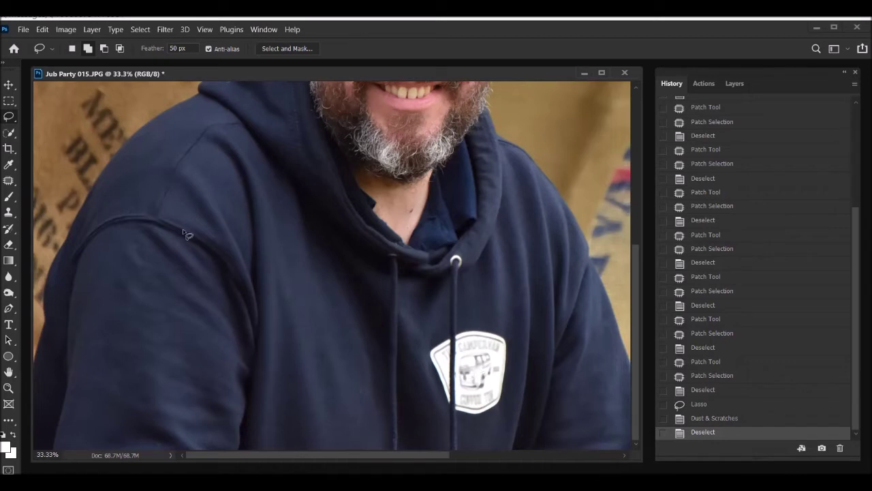
# - Set up the History Brush at 100% opacity, with the history state just before the last Lasso selection as its source
pyautogui.click(9, 231)
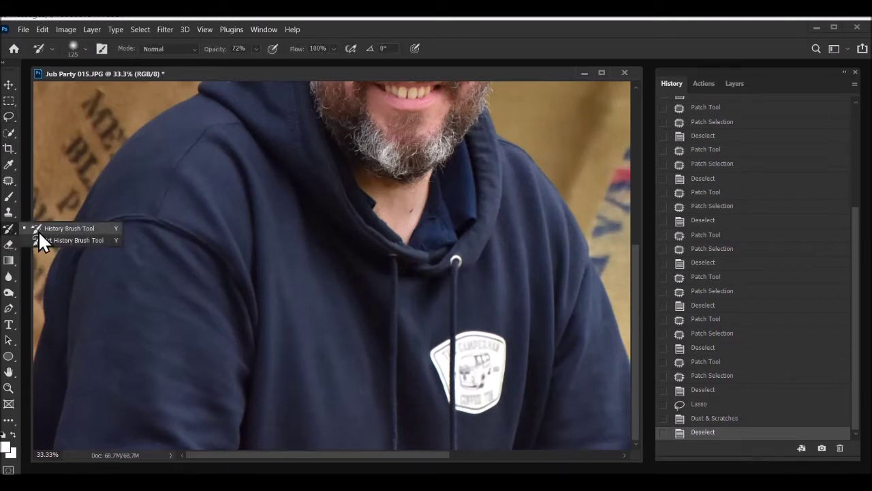
pyautogui.click(42, 228)
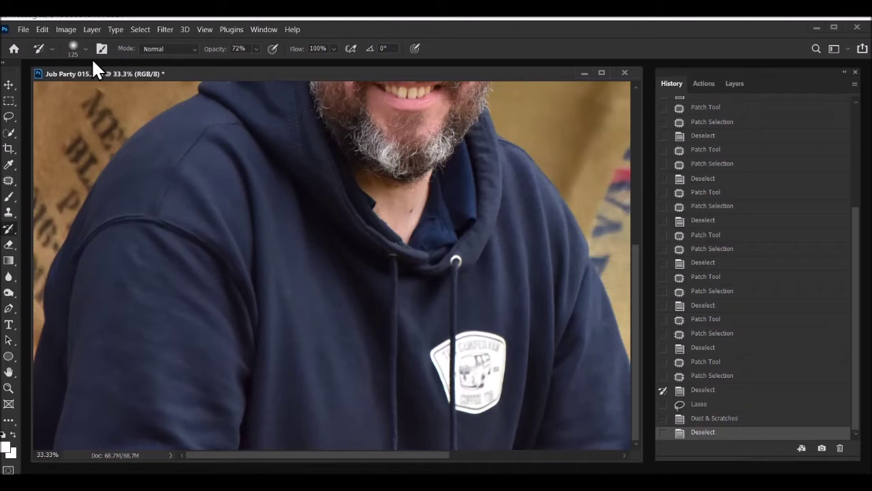
pyautogui.click(256, 48)
pyautogui.moveTo(264, 61); pyautogui.dragTo(296, 65)
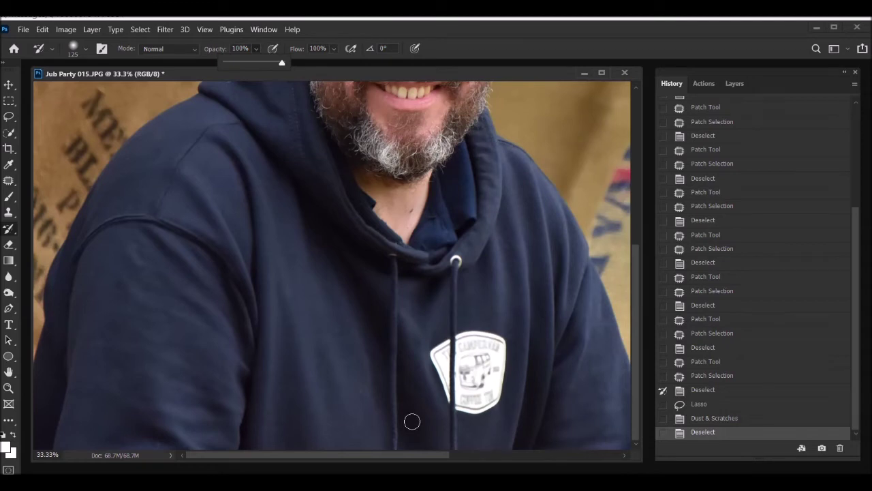
# - Paint the original detail back into the badge's campervan drawing and the lettering above it with the History Brush
pyautogui.hotkey('ctrl', '+')
pyautogui.hotkey('ctrl', '+')
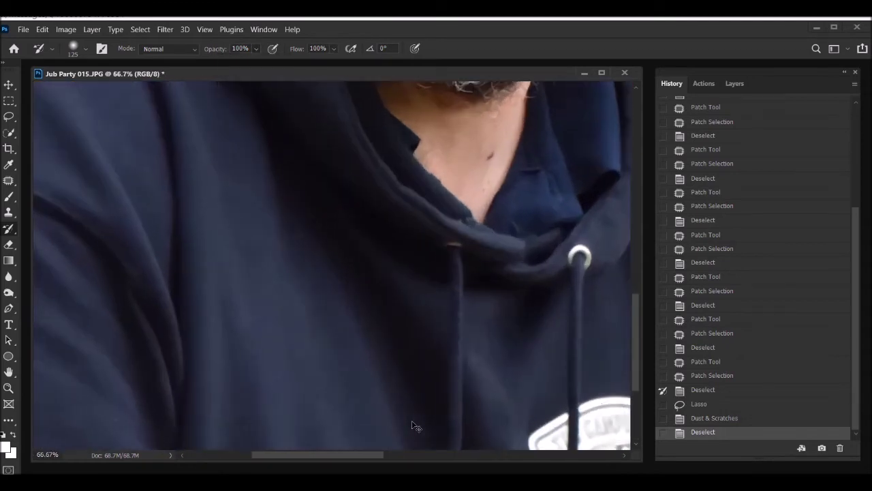
pyautogui.hotkey('ctrl', '+')
pyautogui.hotkey('ctrl', '+')
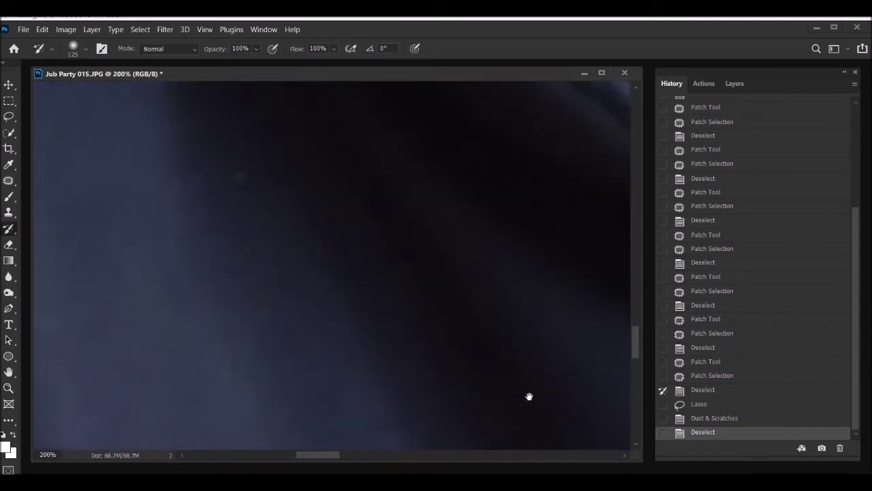
pyautogui.moveTo(499, 385); pyautogui.dragTo(214, 257)
pyautogui.moveTo(557, 430); pyautogui.dragTo(480, 137)
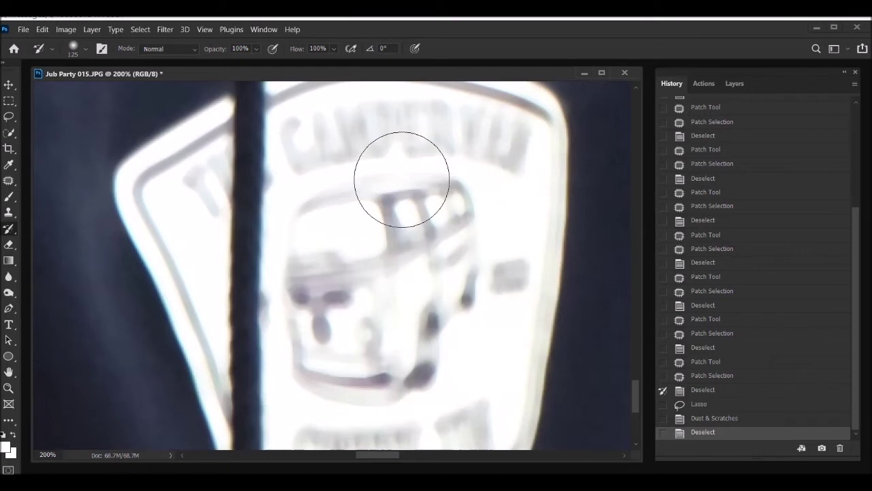
pyautogui.moveTo(401, 179)
pyautogui.mouseDown()
pyautogui.moveTo(399, 201)
pyautogui.moveTo(418, 225)
pyautogui.moveTo(439, 182)
pyautogui.moveTo(378, 172)
pyautogui.moveTo(358, 217)
pyautogui.moveTo(418, 215)
pyautogui.moveTo(427, 181)
pyautogui.moveTo(341, 191)
pyautogui.moveTo(326, 233)
pyautogui.moveTo(436, 246)
pyautogui.moveTo(370, 196)
pyautogui.moveTo(340, 254)
pyautogui.moveTo(387, 218)
pyautogui.moveTo(368, 191)
pyautogui.moveTo(273, 231)
pyautogui.moveTo(330, 228)
pyautogui.moveTo(297, 171)
pyautogui.moveTo(237, 272)
pyautogui.moveTo(269, 369)
pyautogui.moveTo(375, 297)
pyautogui.moveTo(375, 232)
pyautogui.moveTo(340, 349)
pyautogui.moveTo(347, 194)
pyautogui.moveTo(373, 303)
pyautogui.moveTo(421, 277)
pyautogui.moveTo(413, 334)
pyautogui.moveTo(475, 206)
pyautogui.moveTo(462, 283)
pyautogui.moveTo(493, 170)
pyautogui.moveTo(471, 147)
pyautogui.moveTo(368, 182)
pyautogui.moveTo(405, 183)
pyautogui.moveTo(316, 159)
pyautogui.moveTo(428, 174)
pyautogui.moveTo(418, 258)
pyautogui.mouseUp()
pyautogui.moveTo(464, 205)
pyautogui.mouseDown()
pyautogui.moveTo(402, 191)
pyautogui.moveTo(310, 199)
pyautogui.moveTo(302, 184)
pyautogui.moveTo(164, 266)
pyautogui.moveTo(194, 264)
pyautogui.moveTo(187, 251)
pyautogui.moveTo(161, 253)
pyautogui.moveTo(165, 331)
pyautogui.moveTo(206, 406)
pyautogui.moveTo(219, 405)
pyautogui.mouseUp()
pyautogui.scroll(-5, 218, 404)
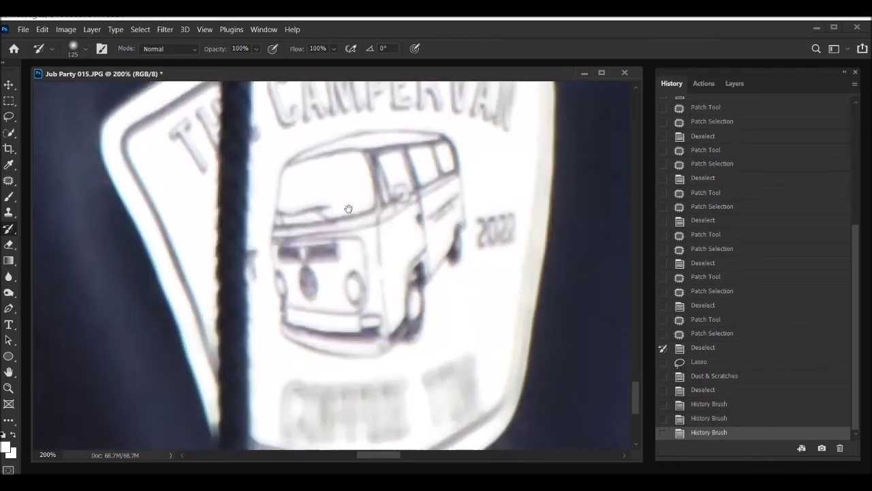
# - Restore the badge's COFFEE TIN text, the 2022 date and the border edges with the History Brush
pyautogui.moveTo(198, 181)
pyautogui.mouseDown()
pyautogui.moveTo(263, 361)
pyautogui.moveTo(478, 356)
pyautogui.mouseUp()
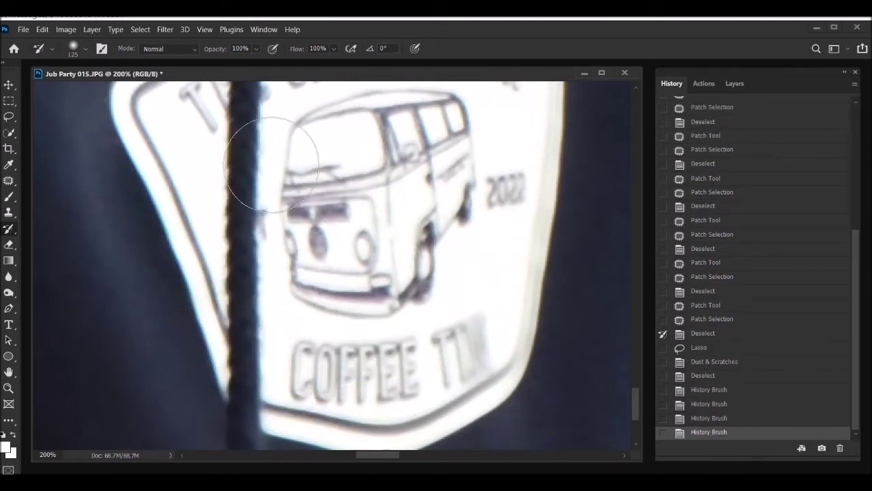
pyautogui.moveTo(424, 259); pyautogui.dragTo(387, 206)
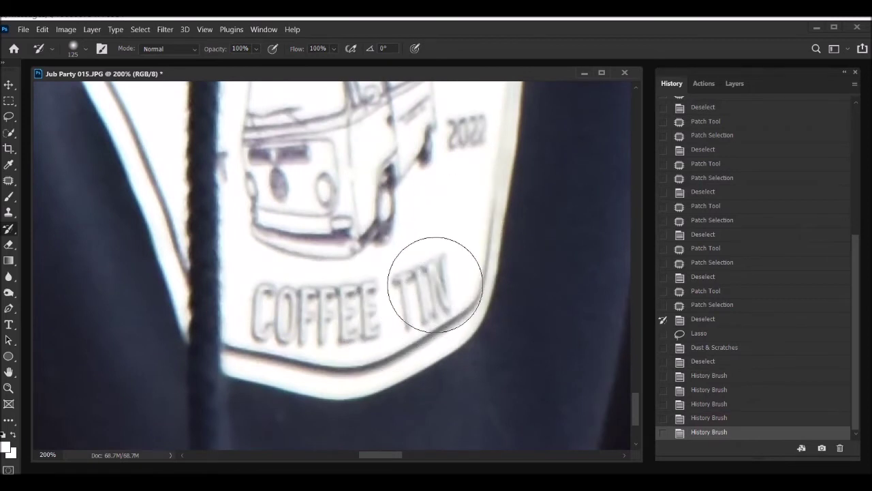
pyautogui.moveTo(396, 136)
pyautogui.mouseDown()
pyautogui.moveTo(293, 205)
pyautogui.moveTo(409, 166)
pyautogui.moveTo(370, 296)
pyautogui.mouseUp()
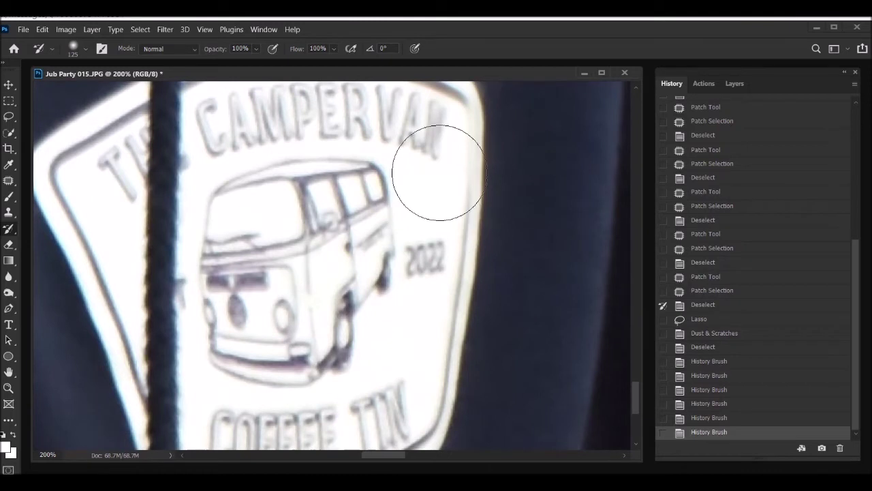
pyautogui.moveTo(331, 269); pyautogui.dragTo(331, 293)
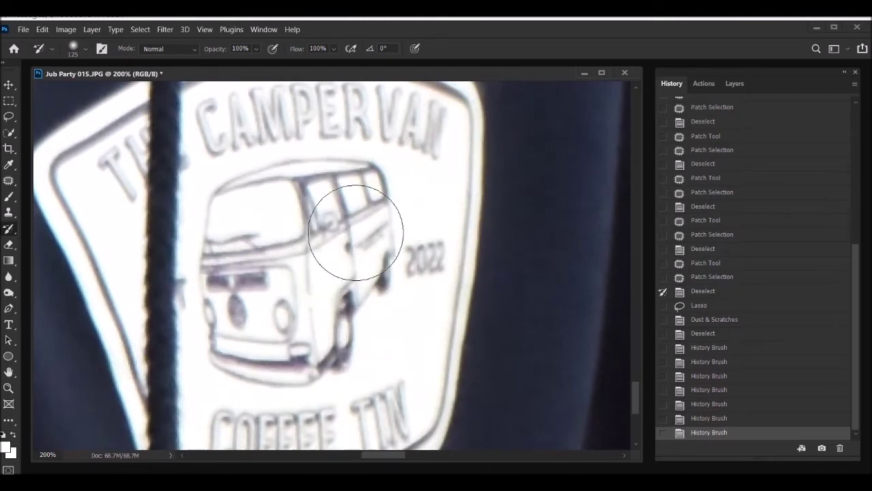
pyautogui.moveTo(359, 207); pyautogui.dragTo(335, 309)
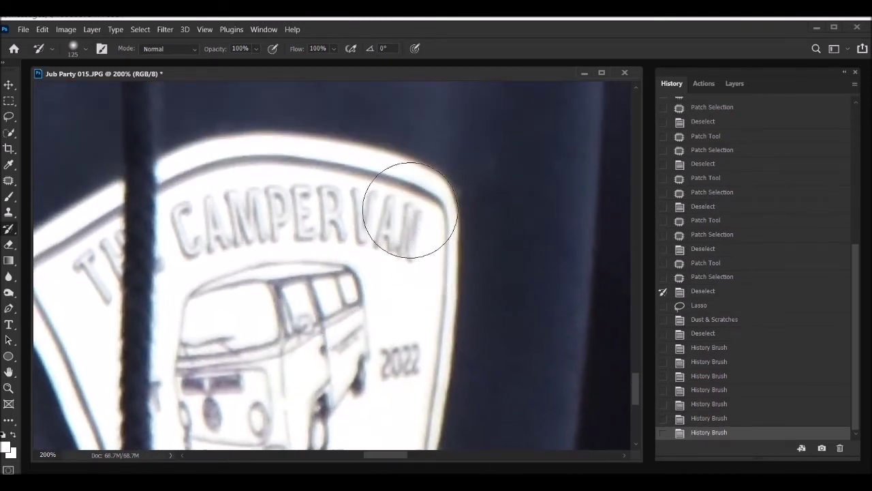
pyautogui.moveTo(344, 240); pyautogui.dragTo(317, 247)
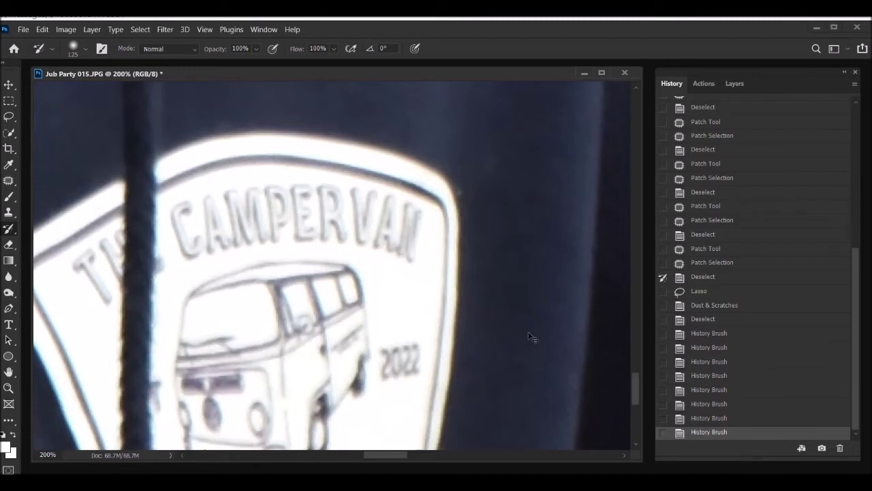
pyautogui.hotkey('ctrl', '-')
pyautogui.hotkey('ctrl', '-')
pyautogui.hotkey('ctrl', '-')
pyautogui.hotkey('ctrl', '-')
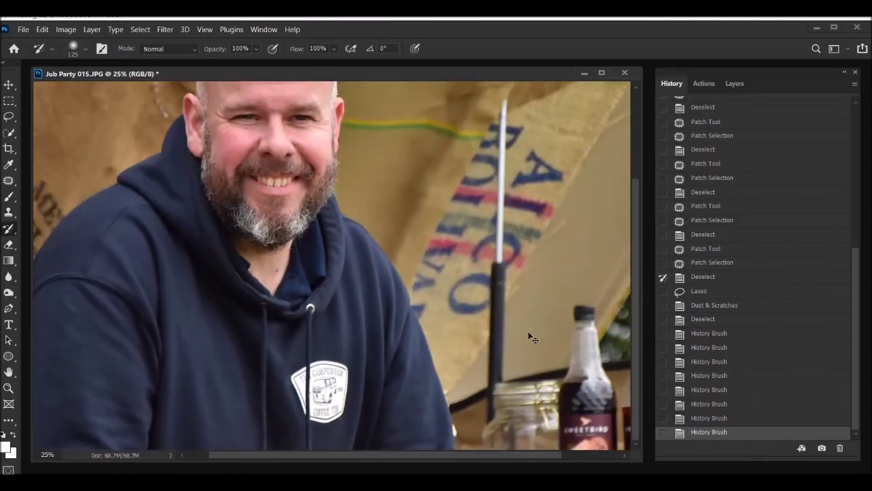
pyautogui.hotkey('ctrl', '-')
pyautogui.hotkey('ctrl', '-')
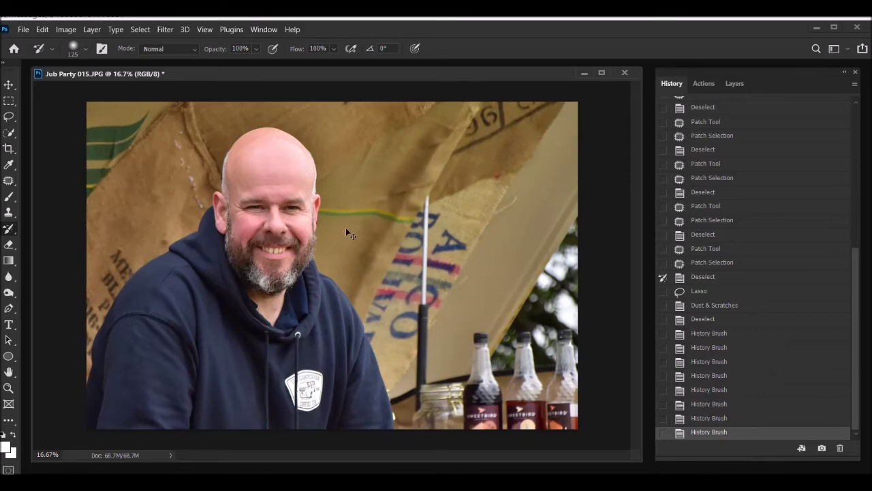
# - Choose the Lasso tool for work on the face and set its feather to 30 px
pyautogui.hotkey('ctrl', '+')
pyautogui.hotkey('ctrl', '+')
pyautogui.hotkey('ctrl', '+')
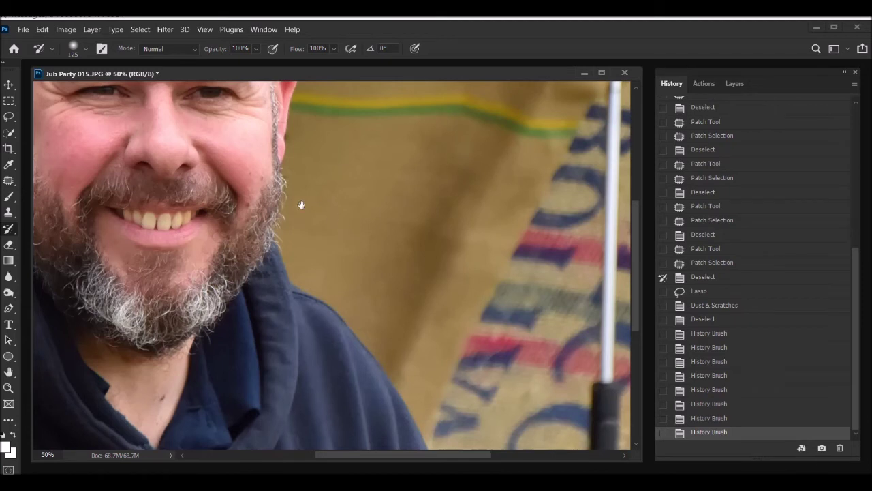
pyautogui.moveTo(250, 175)
pyautogui.mouseDown()
pyautogui.moveTo(400, 249)
pyautogui.moveTo(425, 288)
pyautogui.mouseUp()
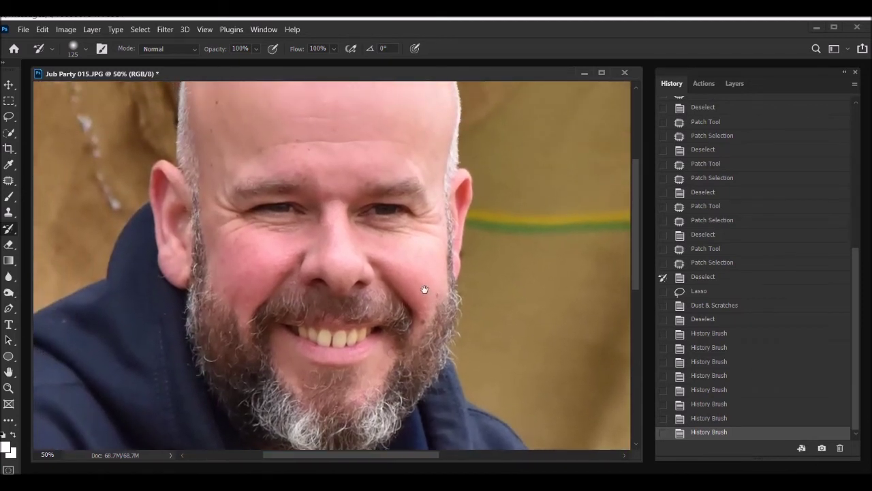
pyautogui.click(10, 115)
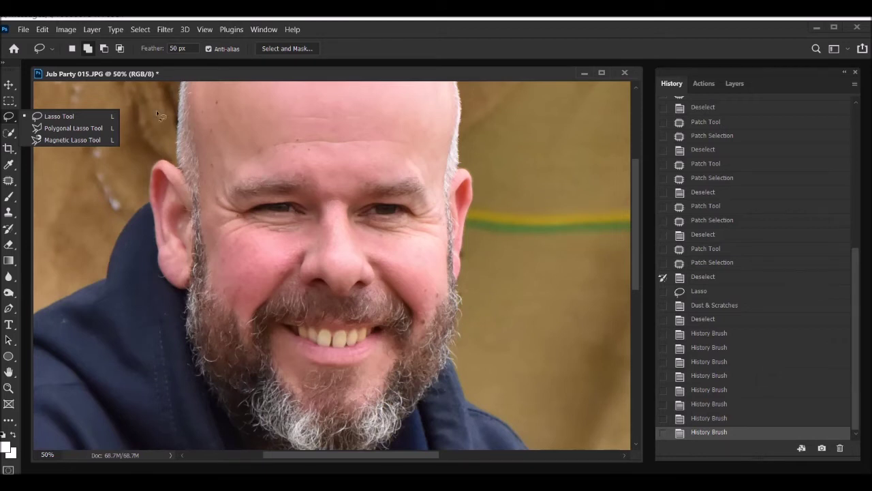
pyautogui.click(61, 115)
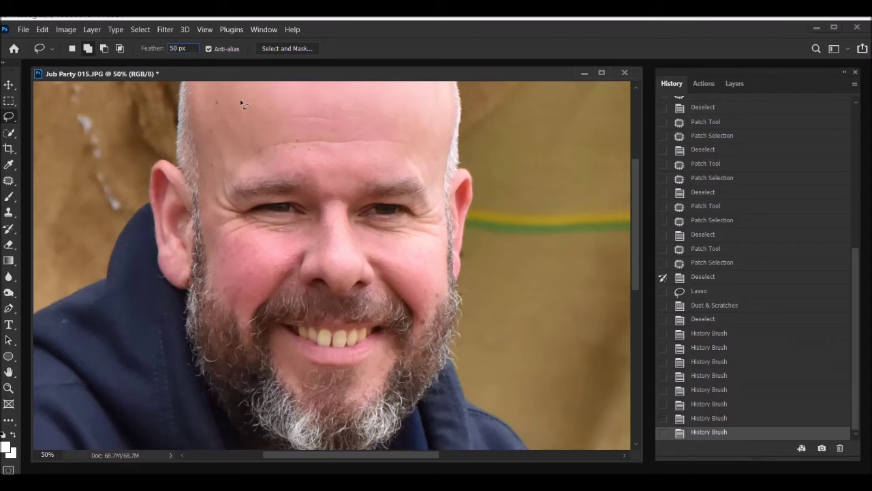
pyautogui.press('BackSpace')
pyautogui.press('BackSpace')
pyautogui.write('30')
# - Lasso both eye areas and the moustache area above the teeth as one combined selection
pyautogui.moveTo(324, 194)
pyautogui.mouseDown()
pyautogui.moveTo(240, 187)
pyautogui.moveTo(232, 222)
pyautogui.moveTo(256, 239)
pyautogui.moveTo(299, 237)
pyautogui.moveTo(324, 193)
pyautogui.mouseUp()
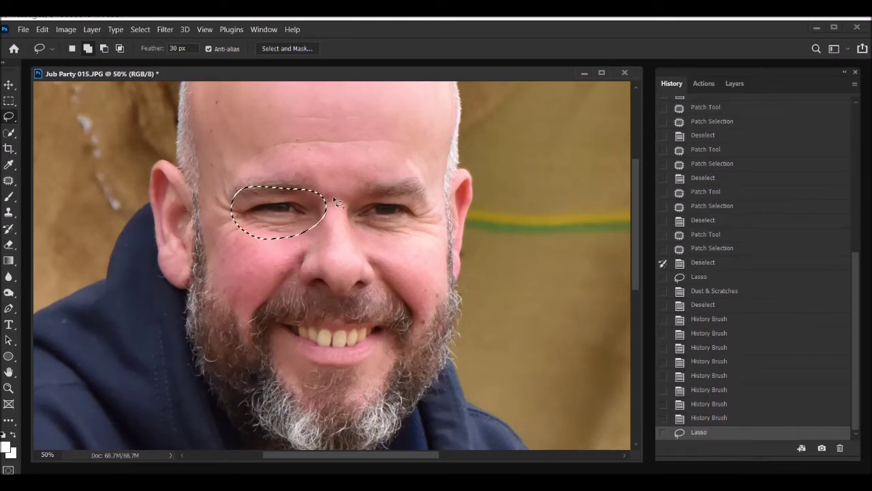
pyautogui.moveTo(417, 188)
pyautogui.mouseDown()
pyautogui.moveTo(379, 185)
pyautogui.moveTo(351, 205)
pyautogui.moveTo(349, 230)
pyautogui.moveTo(387, 240)
pyautogui.moveTo(420, 231)
pyautogui.moveTo(429, 206)
pyautogui.moveTo(411, 191)
pyautogui.mouseUp()
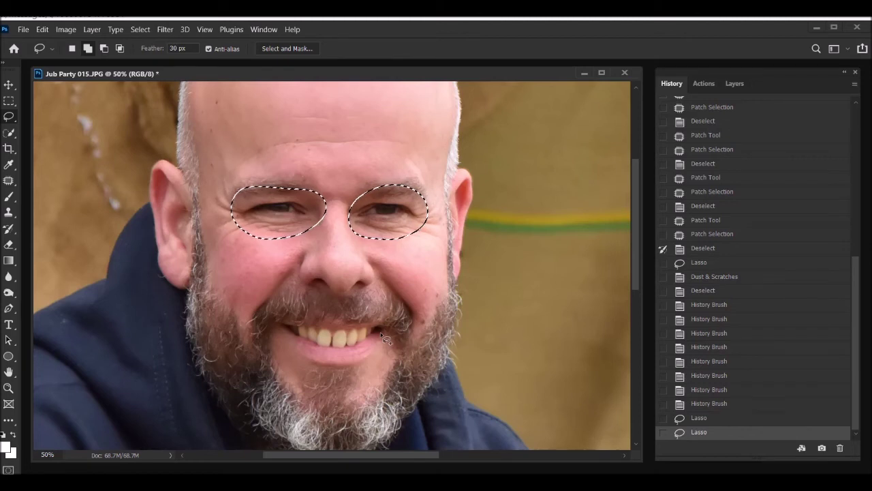
pyautogui.moveTo(301, 259)
pyautogui.mouseDown()
pyautogui.moveTo(252, 308)
pyautogui.moveTo(255, 357)
pyautogui.moveTo(263, 360)
pyautogui.moveTo(285, 323)
pyautogui.moveTo(335, 333)
pyautogui.moveTo(396, 328)
pyautogui.moveTo(413, 350)
pyautogui.moveTo(424, 340)
pyautogui.moveTo(427, 301)
pyautogui.moveTo(372, 259)
pyautogui.moveTo(371, 282)
pyautogui.moveTo(350, 303)
pyautogui.moveTo(306, 285)
pyautogui.moveTo(300, 263)
pyautogui.moveTo(275, 288)
pyautogui.mouseUp()
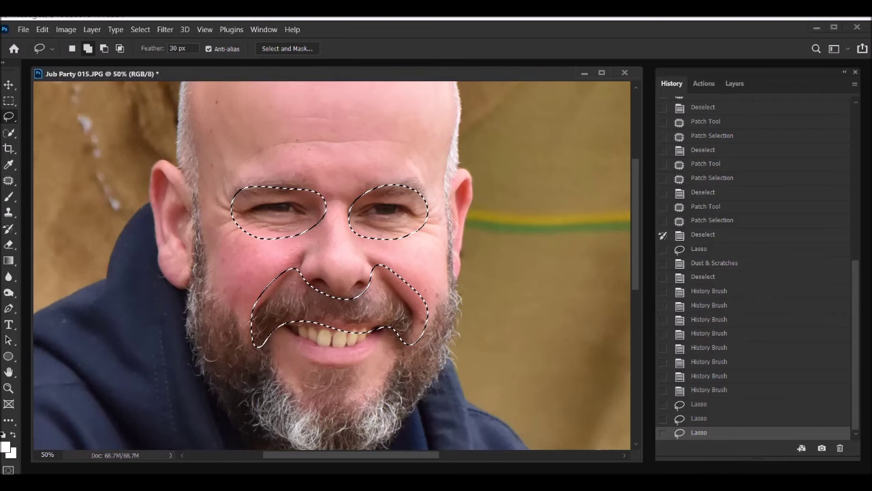
# - Brighten the selected eye and moustache areas with Levels, setting the midtone input to 1.20, and deselect
pyautogui.click(65, 28)
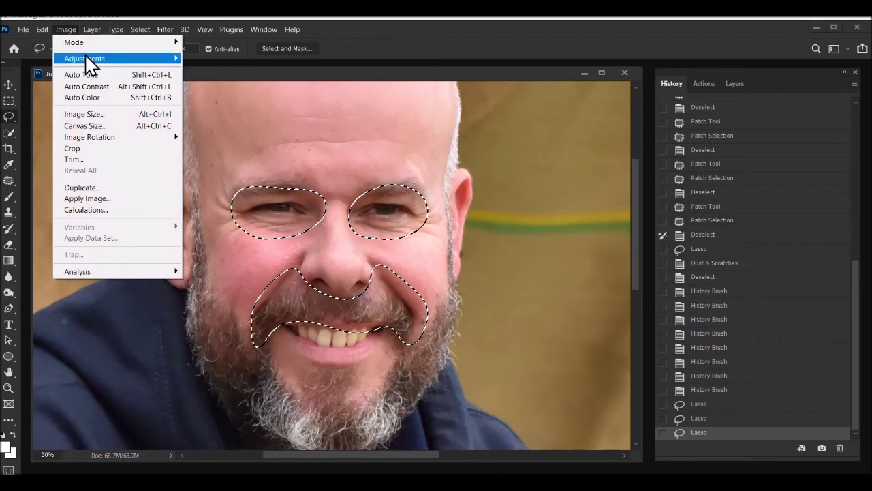
pyautogui.moveTo(86, 58)
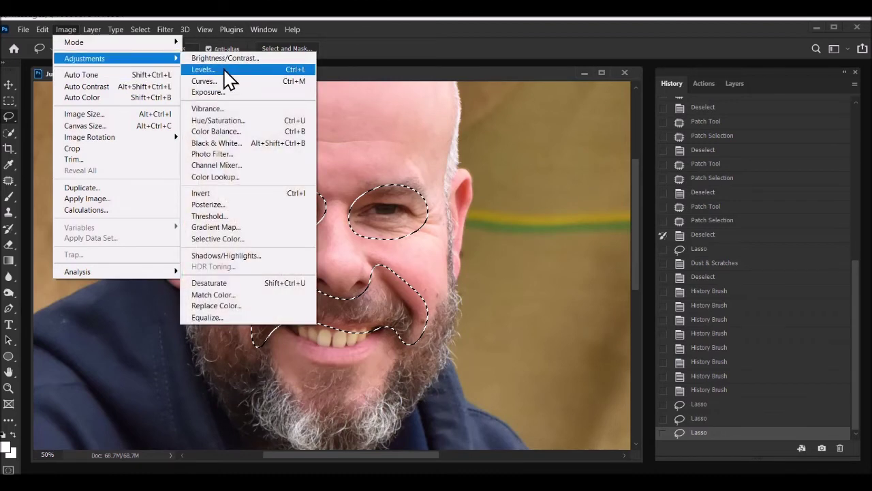
pyautogui.click(296, 77)
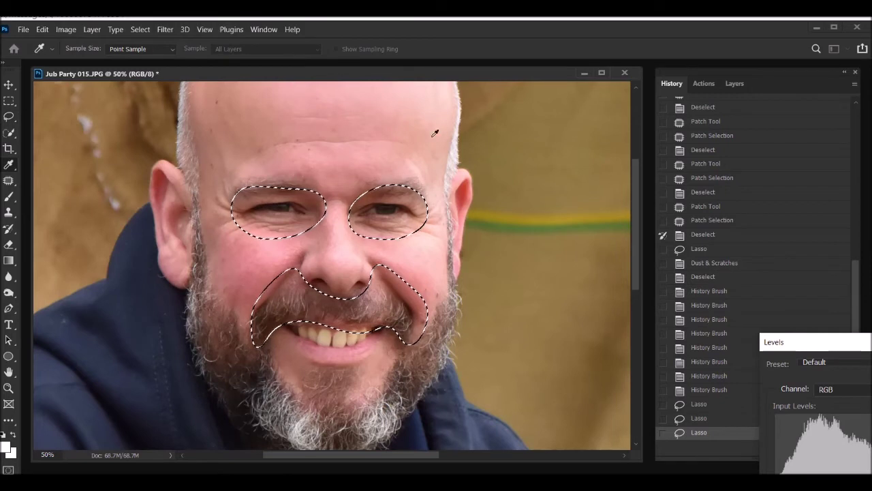
pyautogui.moveTo(852, 342); pyautogui.dragTo(591, 167)
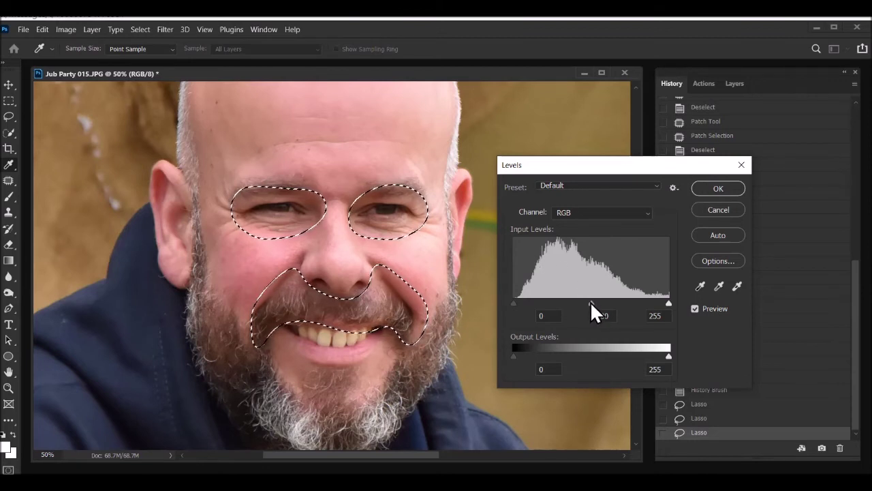
pyautogui.moveTo(591, 304); pyautogui.dragTo(583, 303)
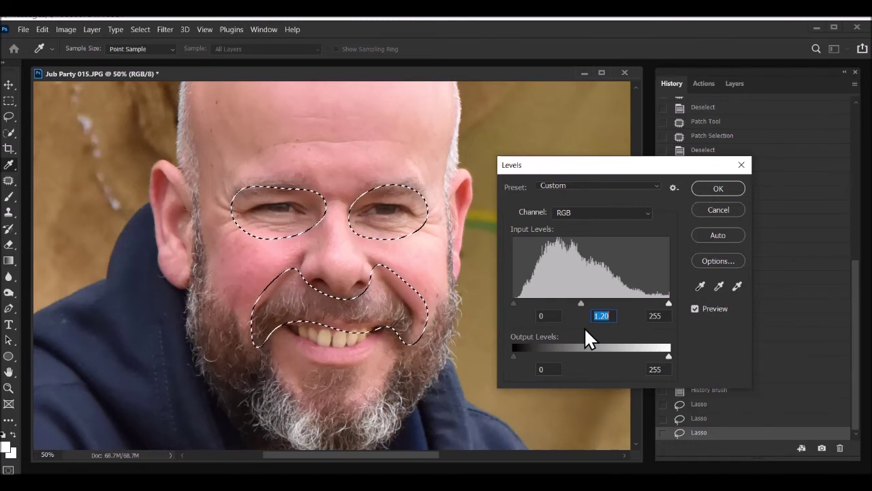
pyautogui.click(718, 188)
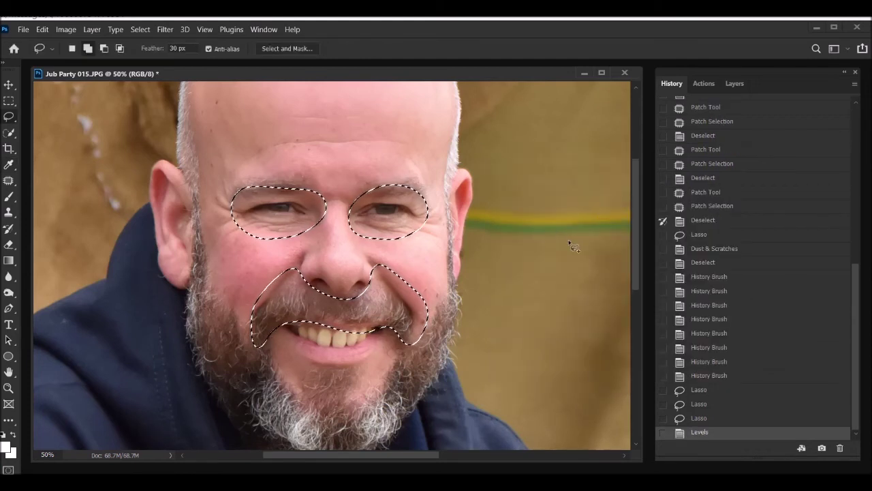
pyautogui.hotkey('ctrl', 'd')
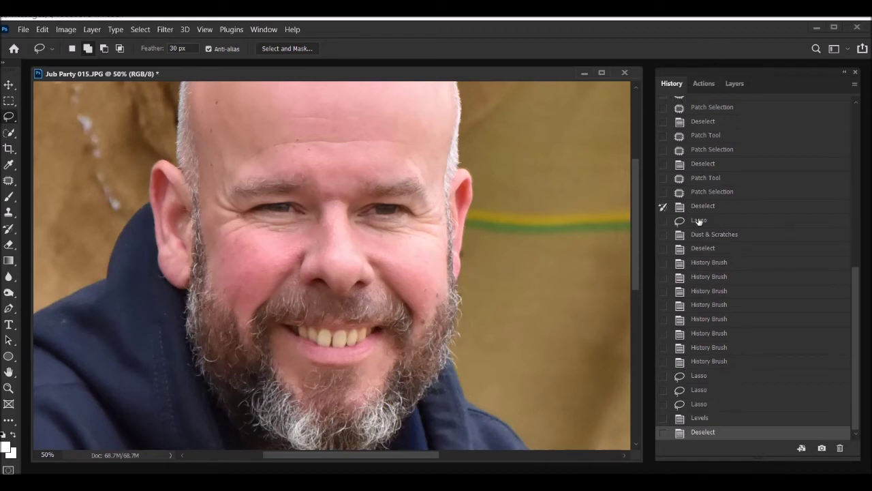
# - Compare the face before and after the Levels adjustment through the history states, both close up and with the whole photo in view
pyautogui.click(700, 361)
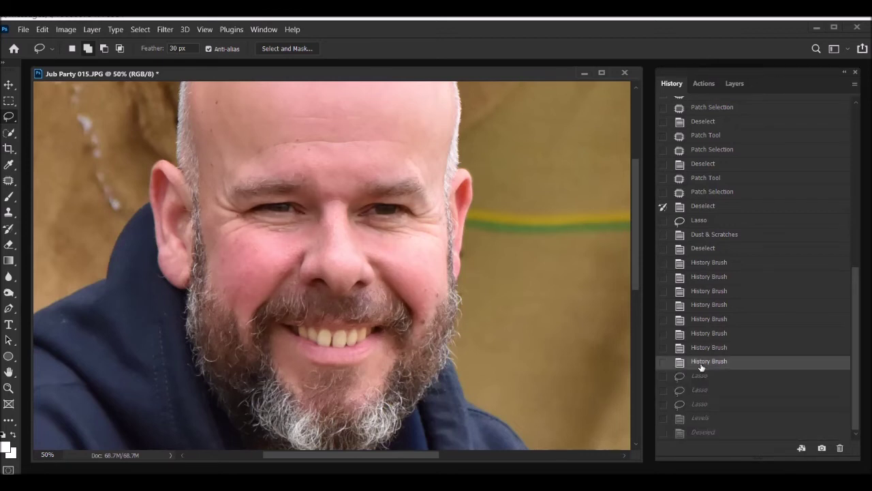
pyautogui.click(703, 432)
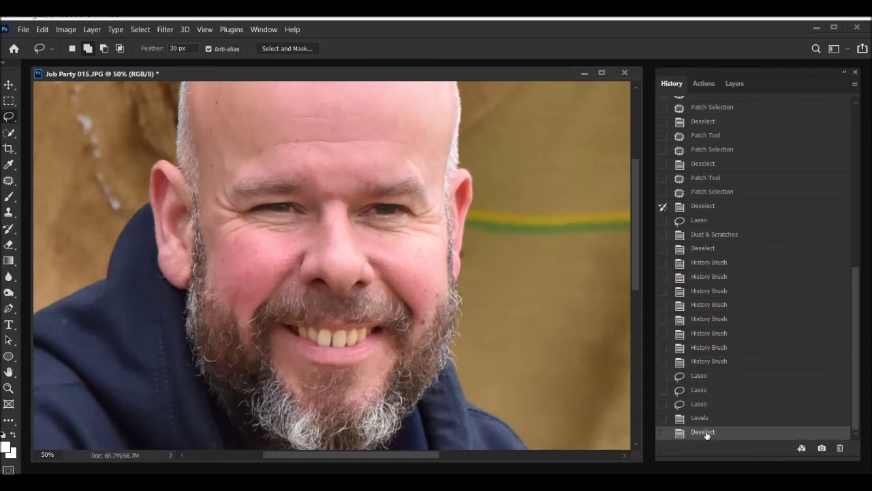
pyautogui.hotkey('ctrl', '-')
pyautogui.hotkey('ctrl', '-')
pyautogui.hotkey('ctrl', '-')
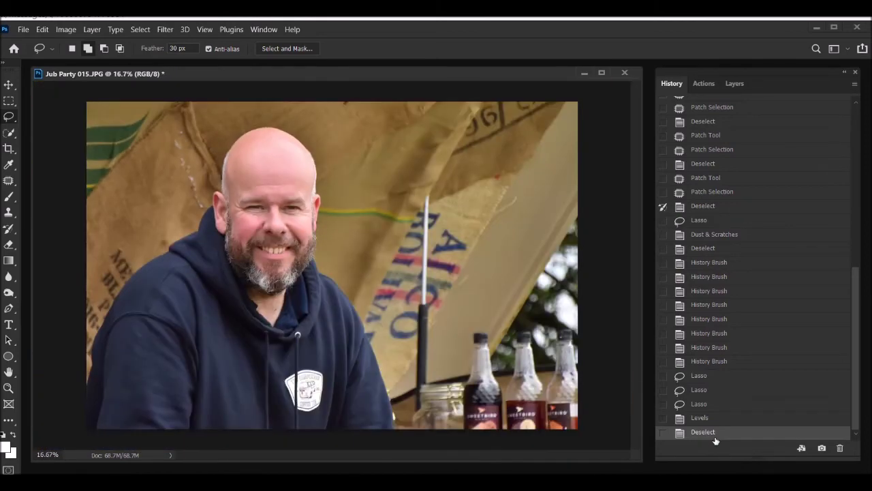
pyautogui.hotkey('ctrl', '-')
pyautogui.hotkey('ctrl', '+')
pyautogui.click(702, 363)
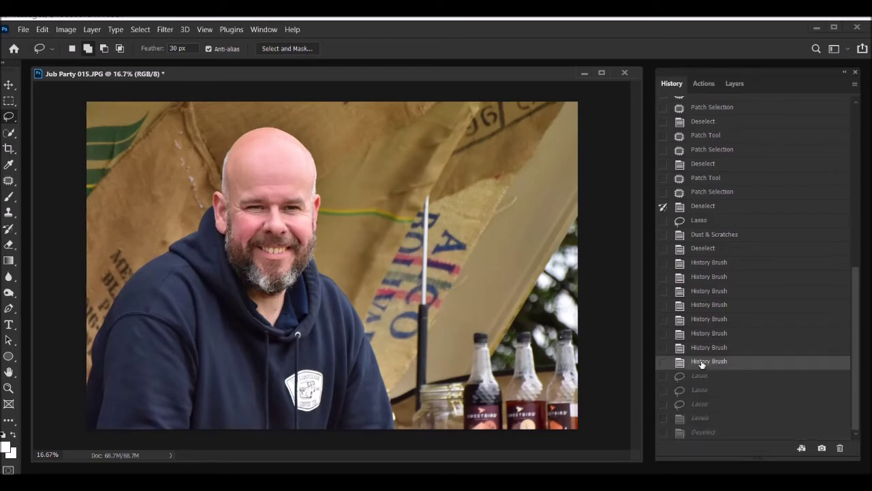
pyautogui.click(705, 432)
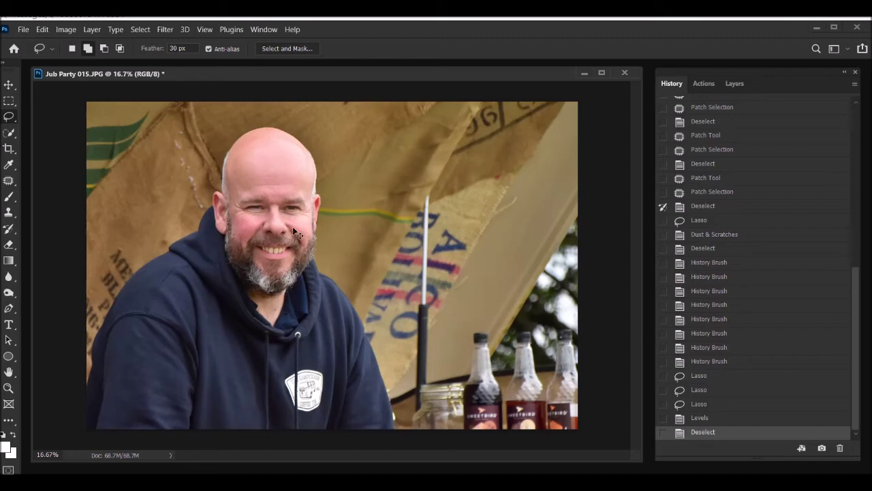
# - Sharpen the whole photo with Unsharp Mask at Amount 50%, Radius 2 pixels and Threshold 0, judging the effect on the face
pyautogui.hotkey('ctrl', '+')
pyautogui.hotkey('ctrl', '+')
pyautogui.hotkey('ctrl', '+')
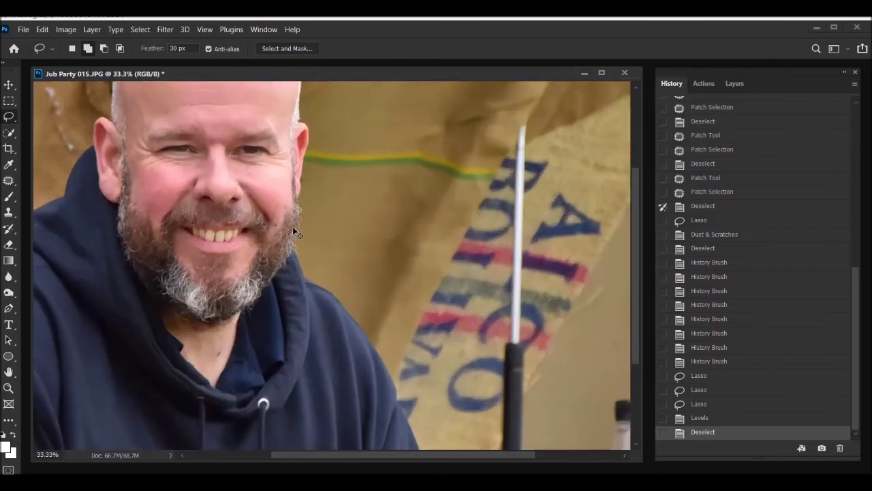
pyautogui.hotkey('ctrl', '+')
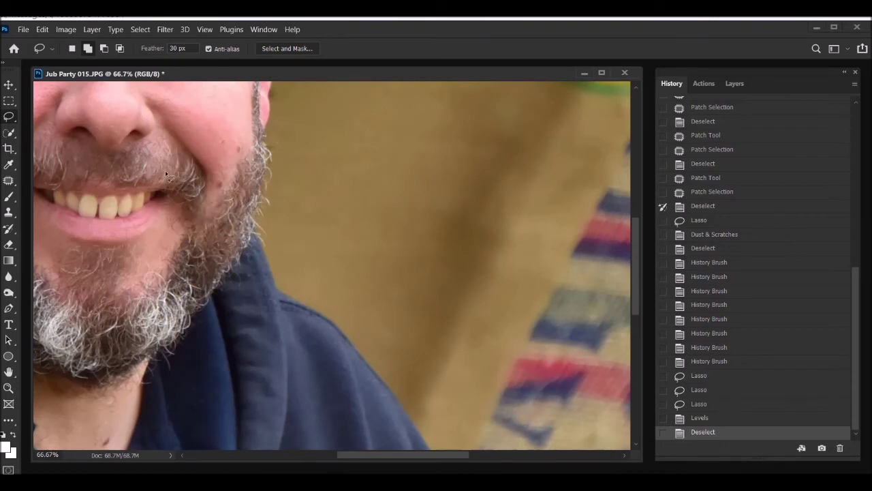
pyautogui.moveTo(149, 228); pyautogui.dragTo(335, 298)
pyautogui.moveTo(340, 168); pyautogui.dragTo(340, 134)
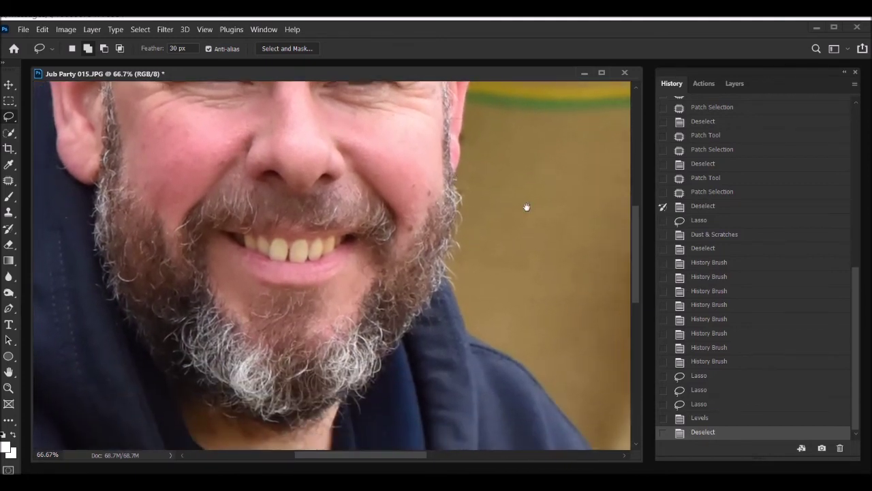
pyautogui.moveTo(382, 210); pyautogui.dragTo(421, 263)
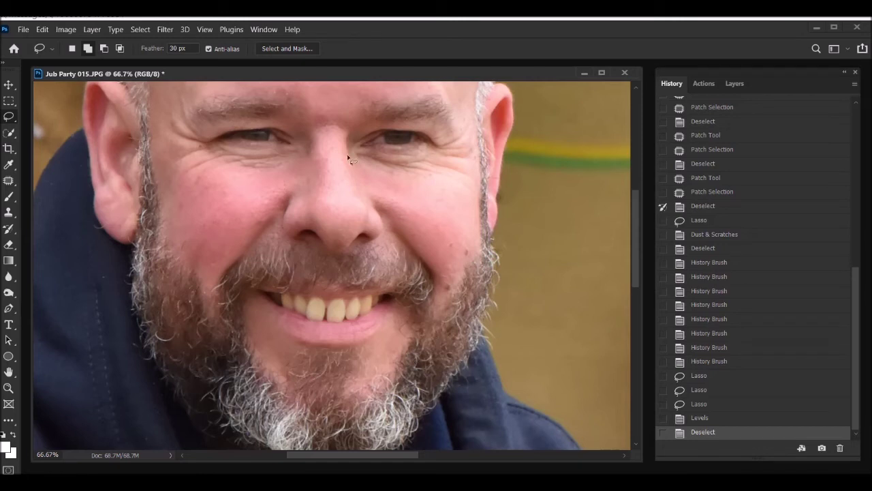
pyautogui.click(165, 30)
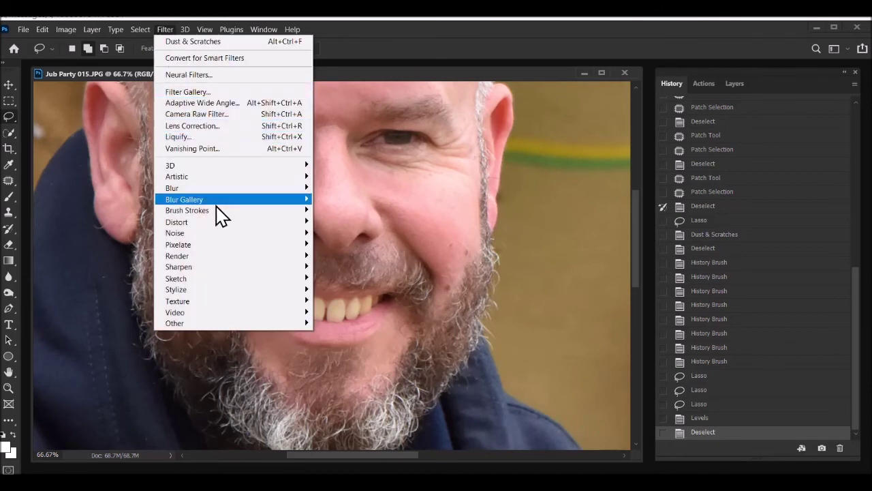
pyautogui.moveTo(195, 270)
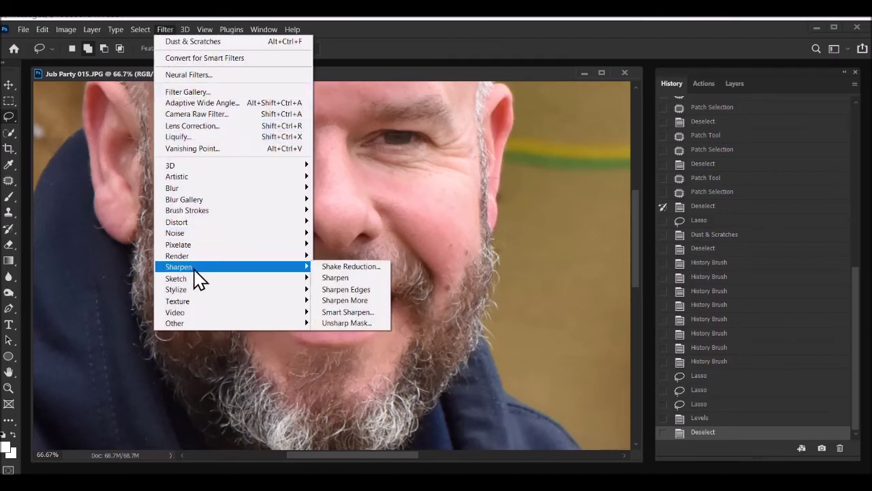
pyautogui.moveTo(286, 256)
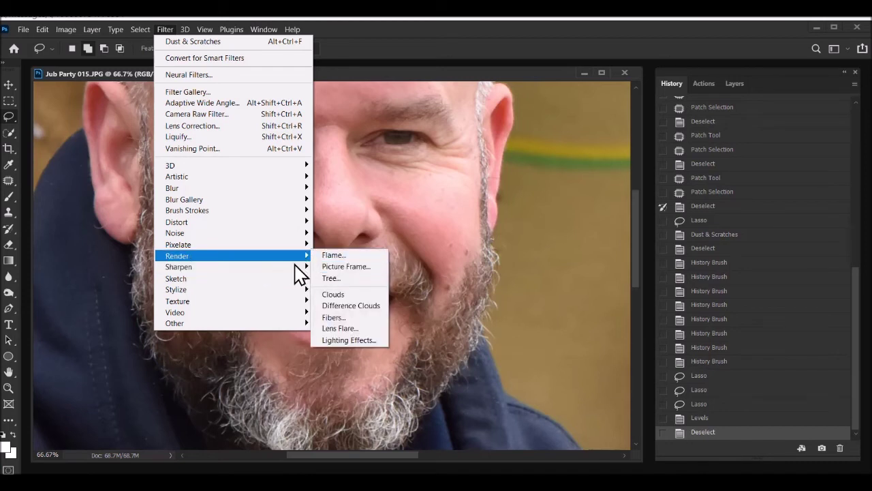
pyautogui.moveTo(302, 269)
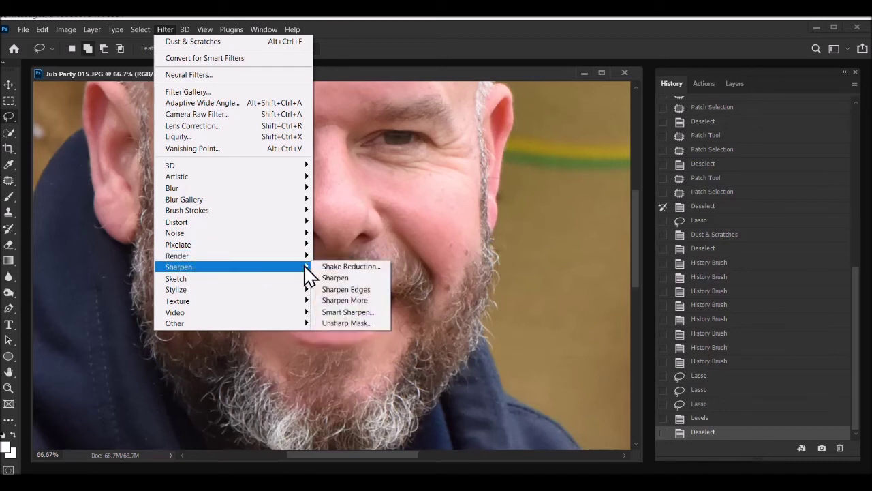
pyautogui.click(350, 323)
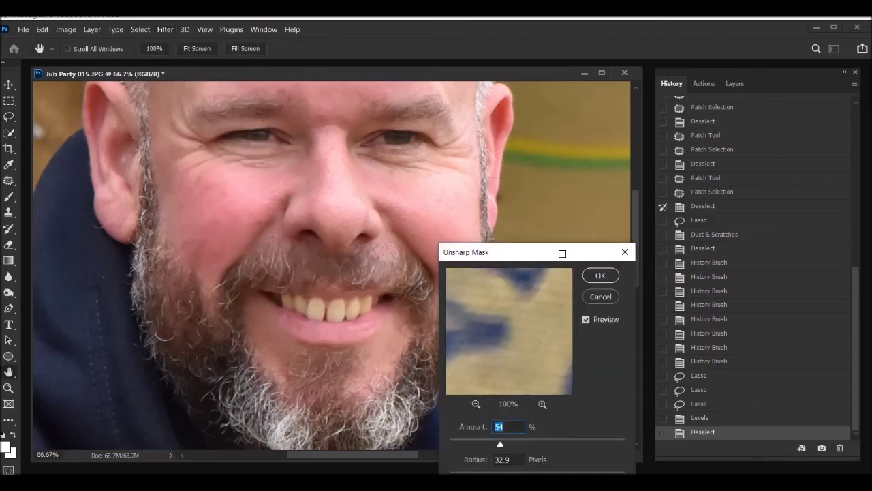
pyautogui.moveTo(564, 259); pyautogui.dragTo(518, 147)
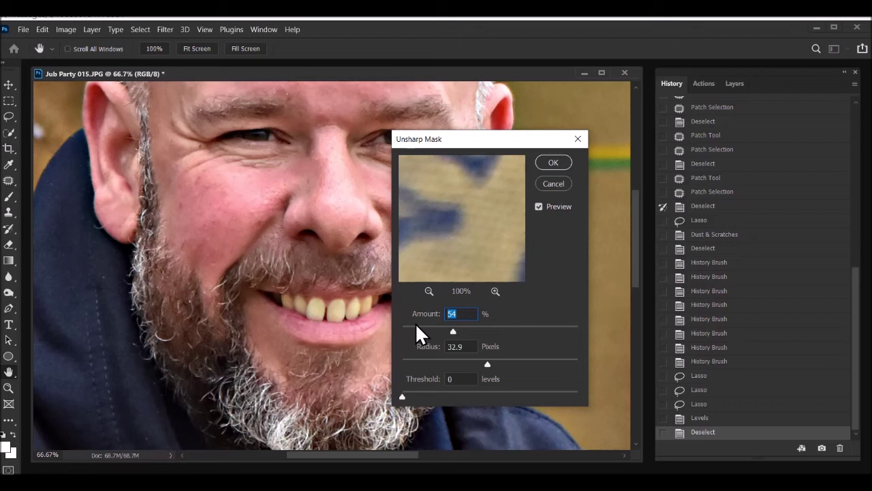
pyautogui.write('50')
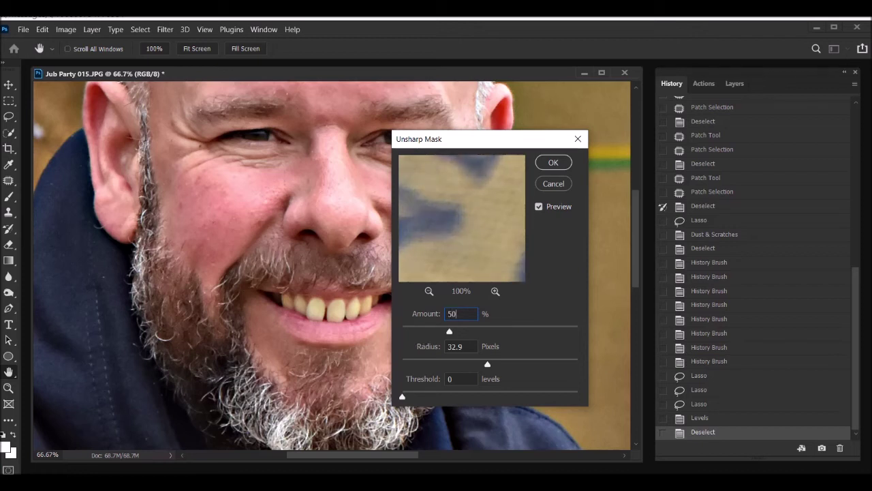
pyautogui.click(470, 342)
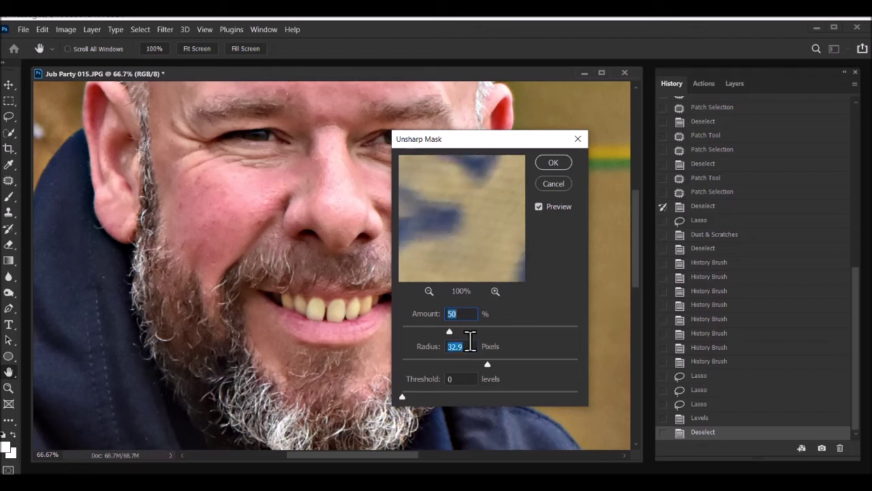
pyautogui.write('2')
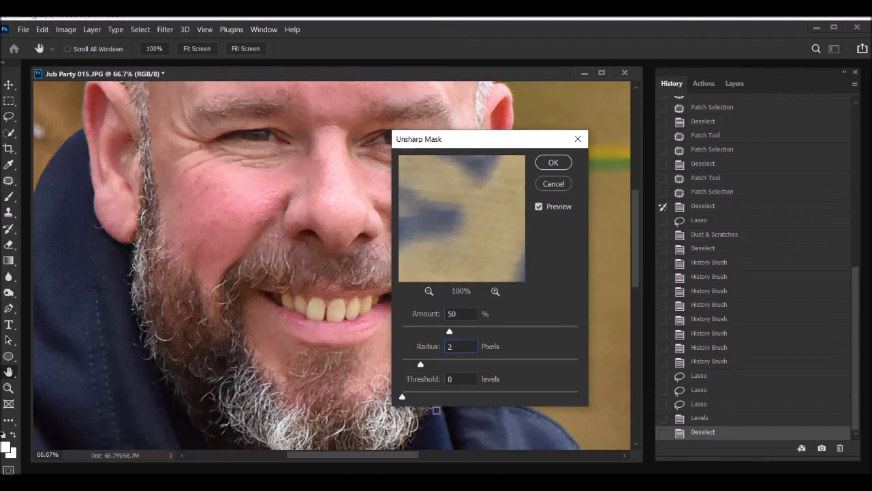
pyautogui.click(461, 378)
pyautogui.click(554, 162)
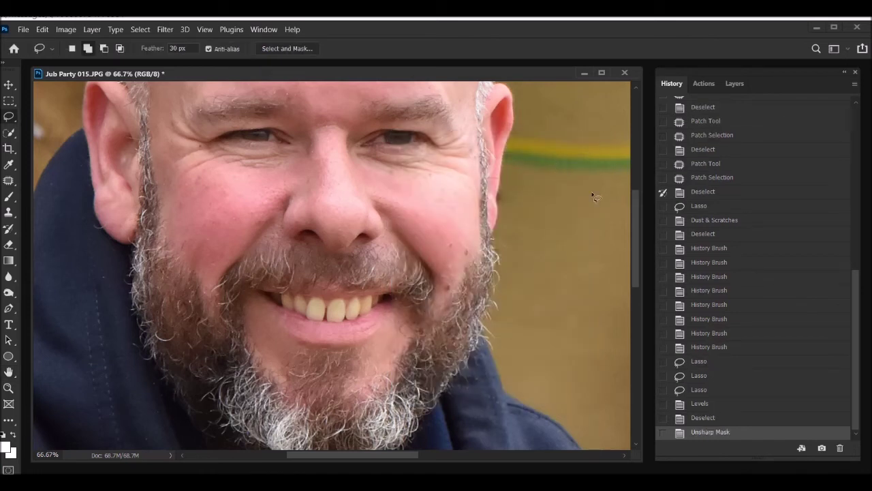
# - Compare the face and moustache detail with and without the Unsharp Mask through the history states
pyautogui.click(705, 418)
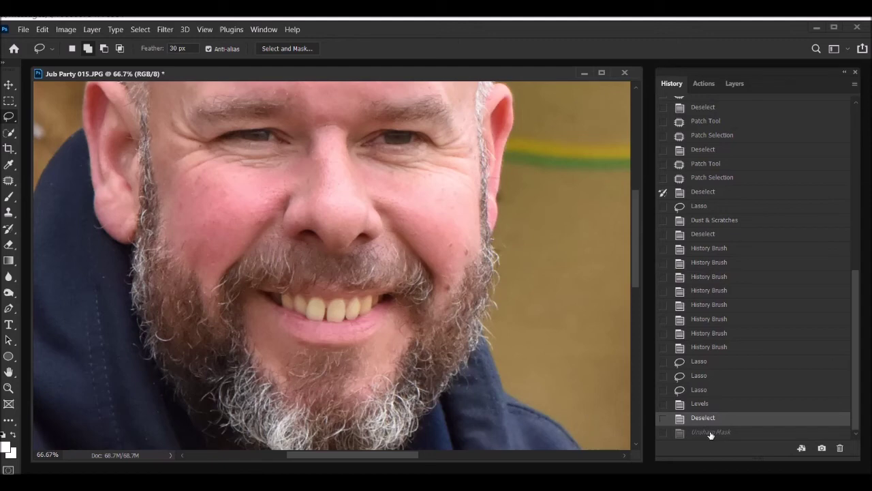
pyautogui.click(711, 434)
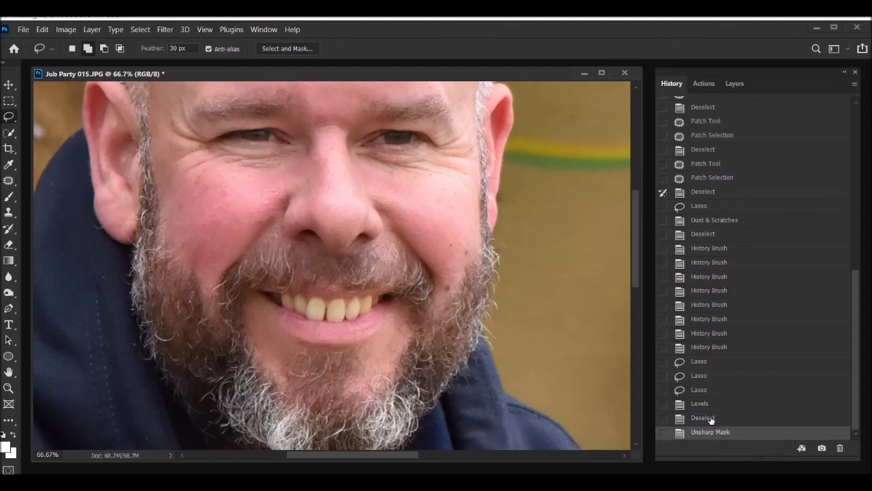
pyautogui.hotkey('ctrl', '+')
pyautogui.hotkey('ctrl', '+')
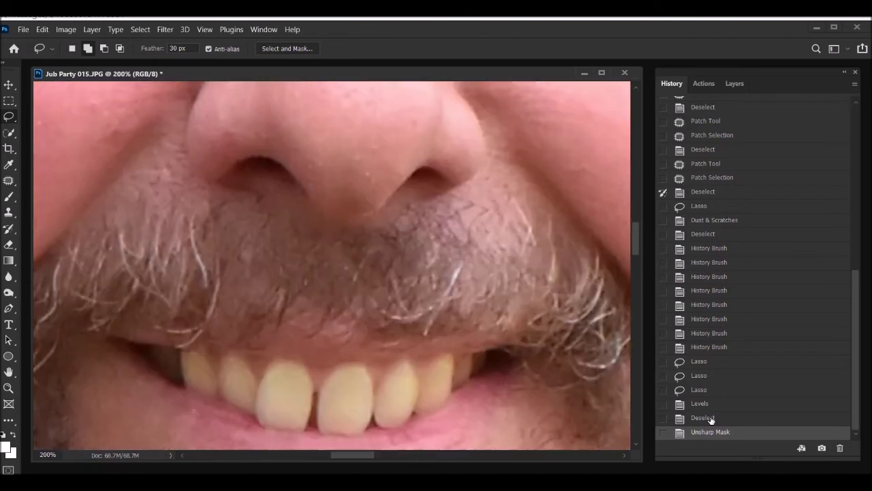
pyautogui.click(711, 419)
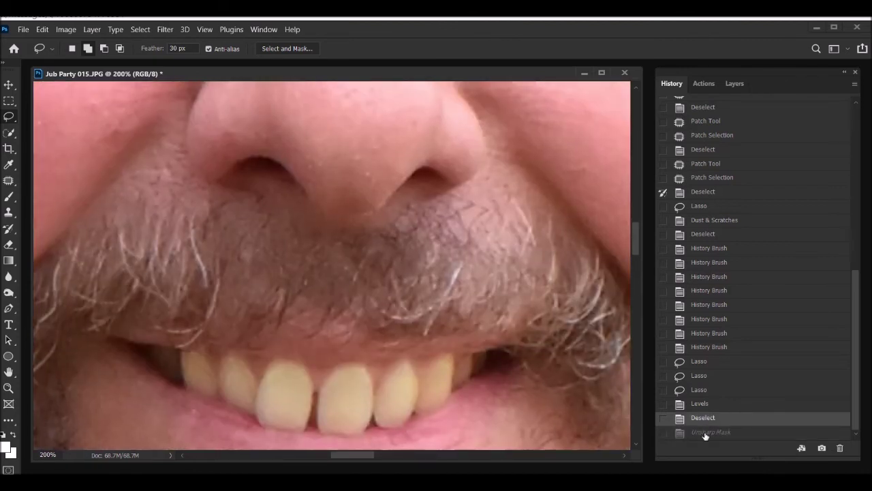
pyautogui.click(705, 432)
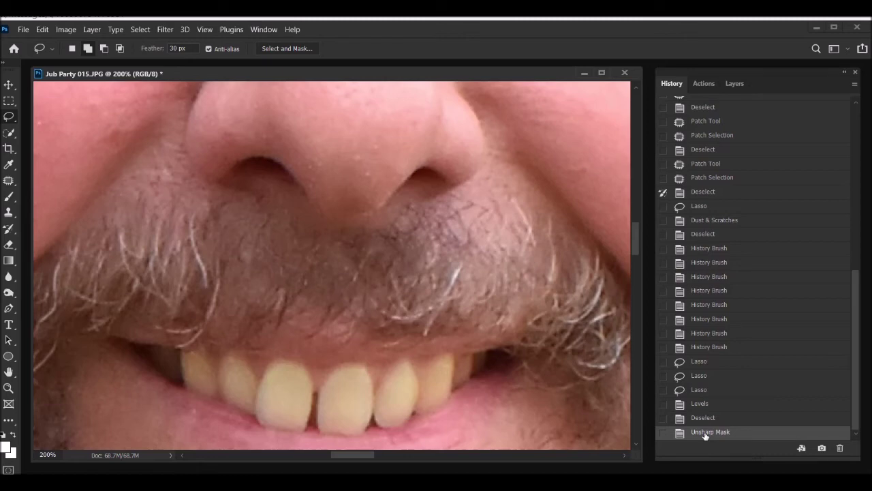
# - Set the Lasso feather to 250 px and draw a large loose selection around the man and the central part of the photo
pyautogui.hotkey('ctrl', '-')
pyautogui.hotkey('ctrl', '-')
pyautogui.hotkey('ctrl', '-')
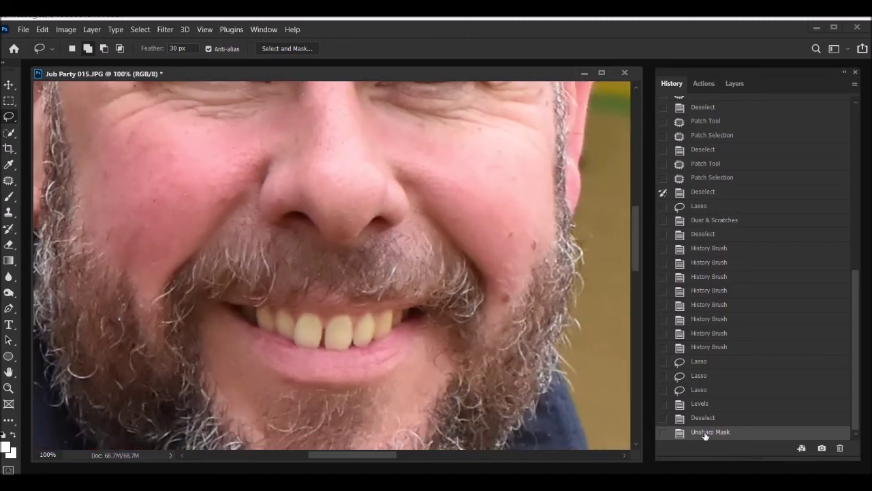
pyautogui.hotkey('ctrl', '-')
pyautogui.hotkey('ctrl', '-')
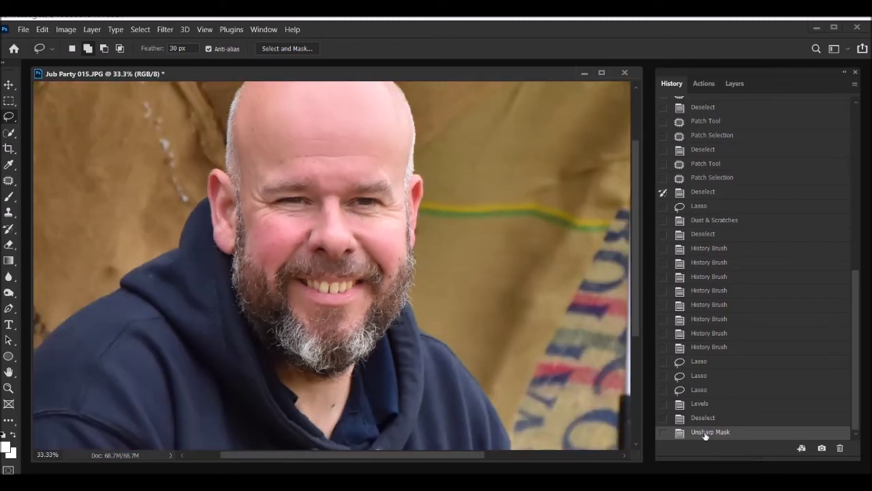
pyautogui.hotkey('ctrl', '-')
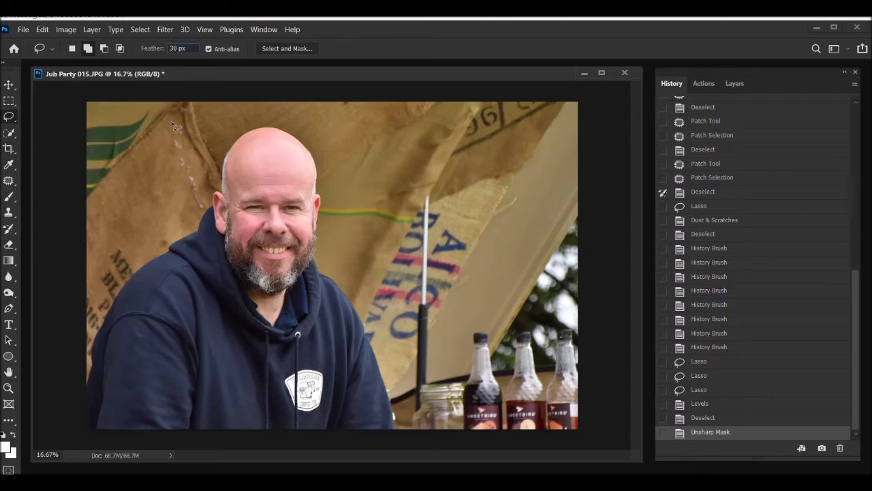
pyautogui.press('BackSpace')
pyautogui.press('BackSpace')
pyautogui.write('250')
pyautogui.press('Return')
pyautogui.moveTo(514, 187); pyautogui.dragTo(413, 139)
pyautogui.moveTo(339, 136)
pyautogui.mouseDown()
pyautogui.moveTo(224, 124)
pyautogui.moveTo(128, 157)
pyautogui.moveTo(96, 229)
pyautogui.moveTo(101, 314)
pyautogui.moveTo(163, 379)
pyautogui.moveTo(248, 424)
pyautogui.moveTo(393, 405)
pyautogui.moveTo(463, 408)
pyautogui.moveTo(542, 391)
pyautogui.moveTo(568, 344)
pyautogui.moveTo(566, 314)
pyautogui.moveTo(553, 261)
pyautogui.moveTo(516, 197)
pyautogui.mouseUp()
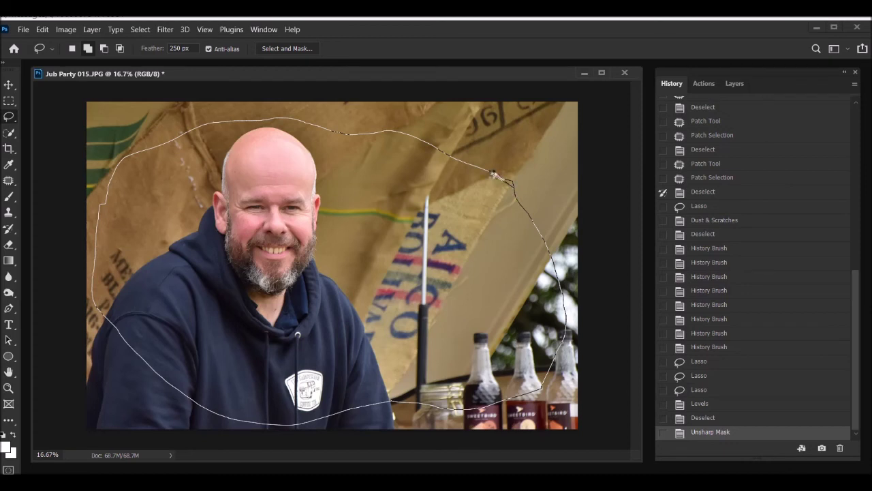
# - Close the loose feathered selection around the man and invert it so the photo's outer edges are selected
pyautogui.moveTo(494, 174); pyautogui.dragTo(496, 178)
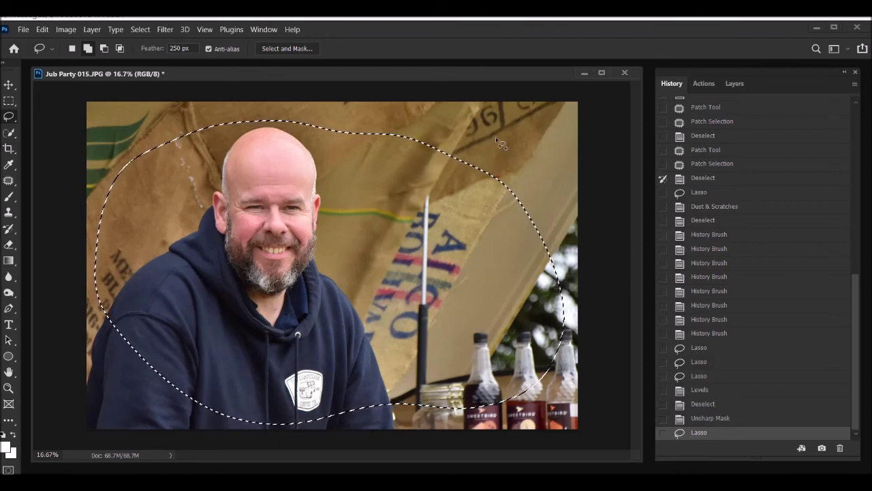
pyautogui.click(140, 30)
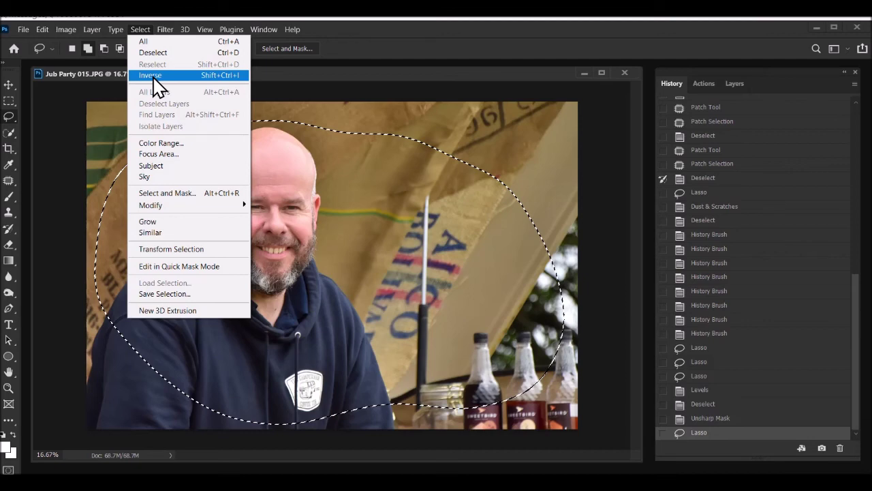
pyautogui.click(153, 77)
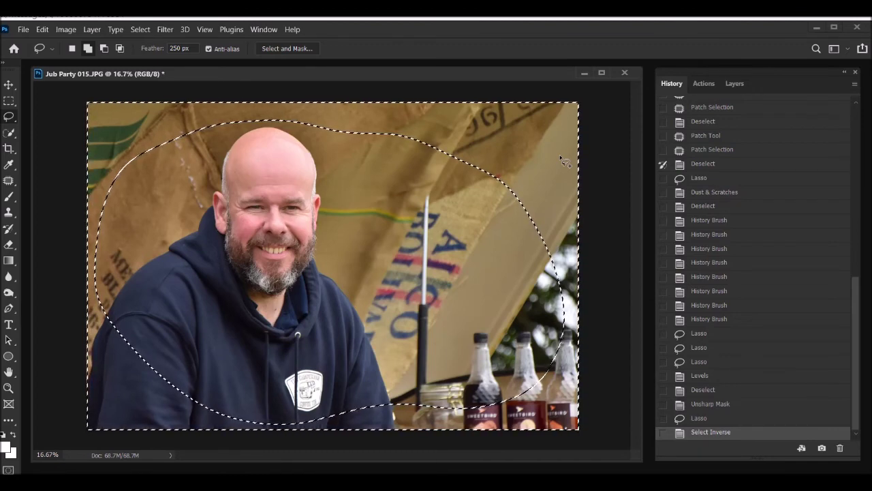
# - Darken the selected outer edges with Levels by setting the RGB midtone input to 0.88, and deselect
pyautogui.click(67, 30)
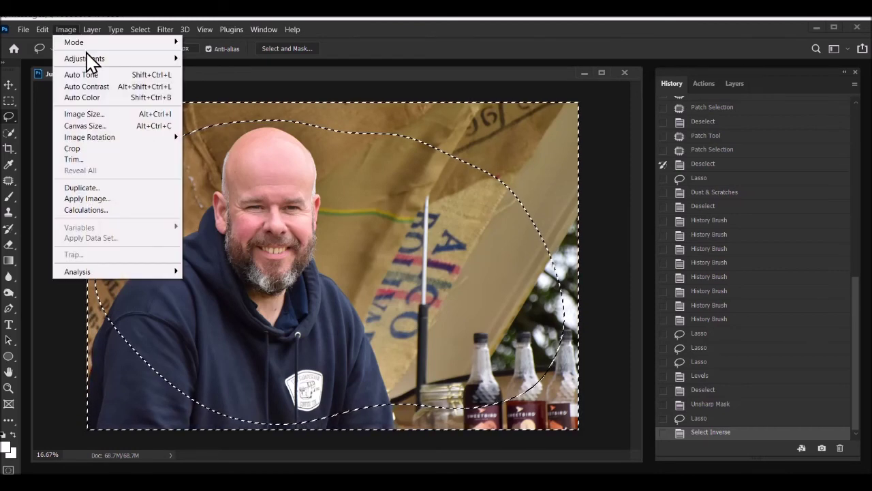
pyautogui.moveTo(91, 60)
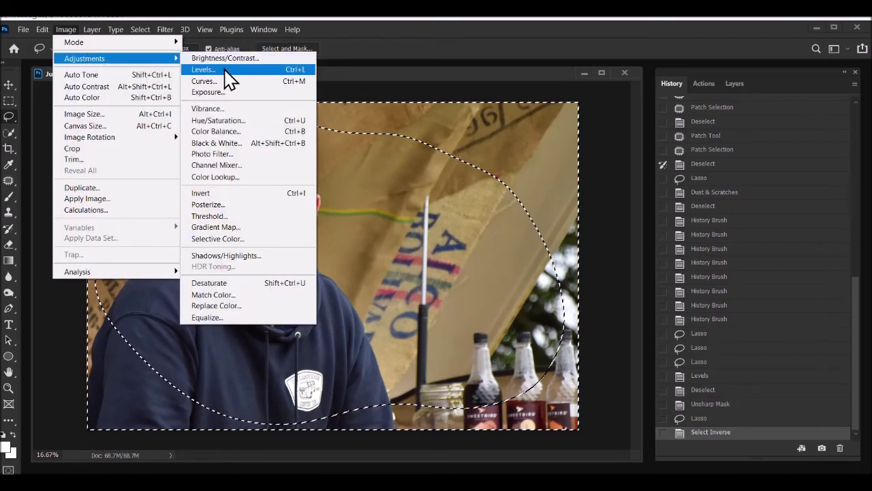
pyautogui.click(225, 71)
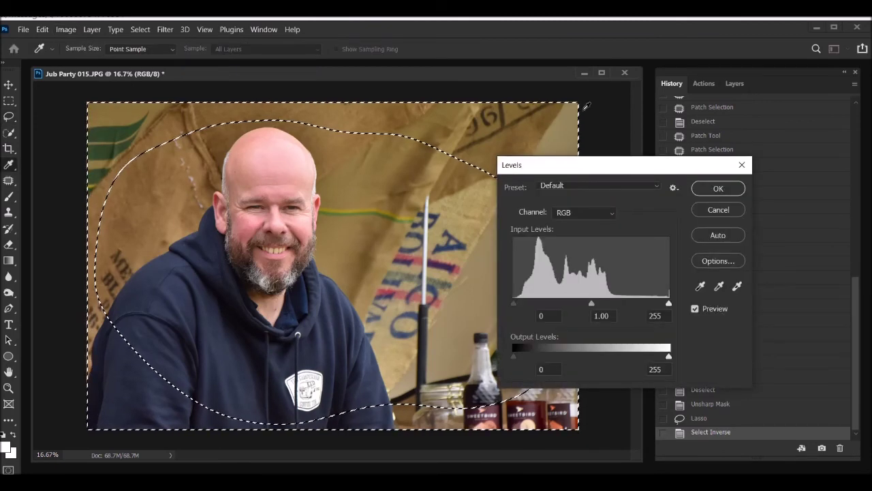
pyautogui.moveTo(600, 167); pyautogui.dragTo(682, 110)
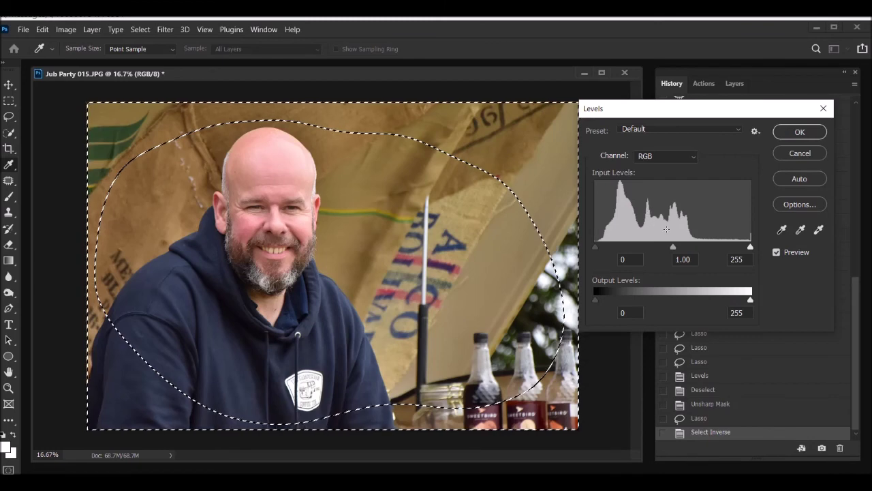
pyautogui.moveTo(675, 246); pyautogui.dragTo(678, 245)
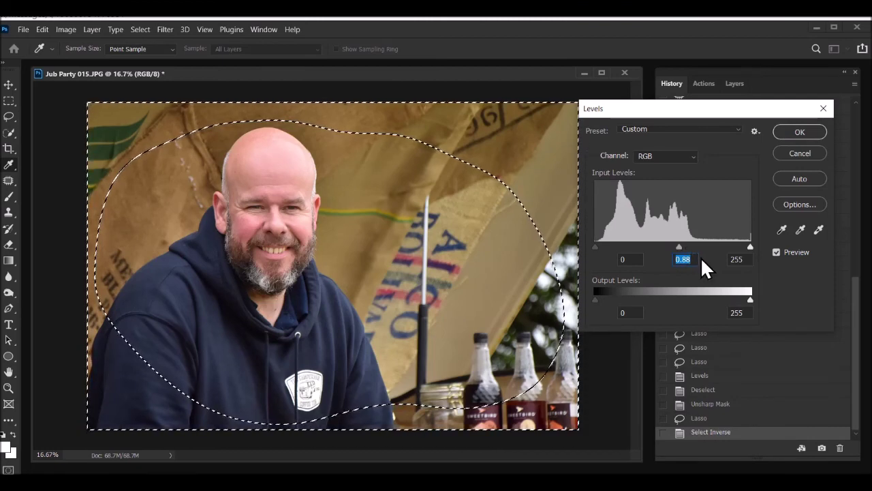
pyautogui.click(802, 129)
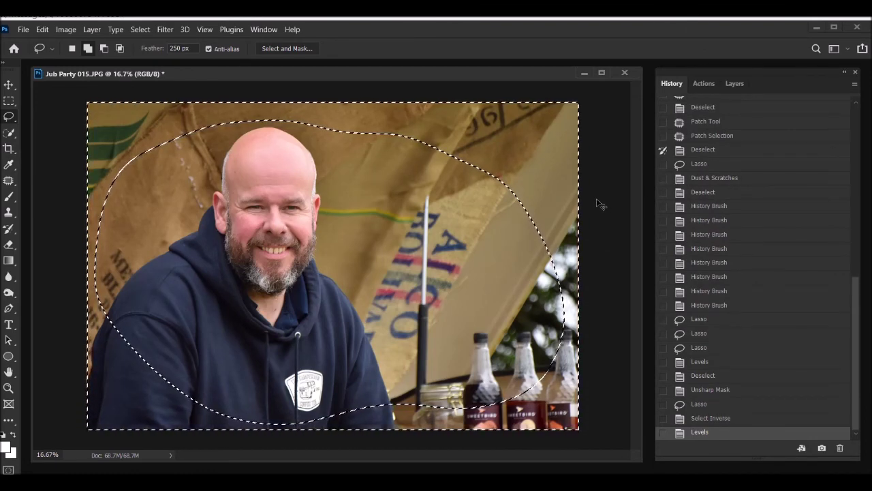
pyautogui.hotkey('ctrl', 'd')
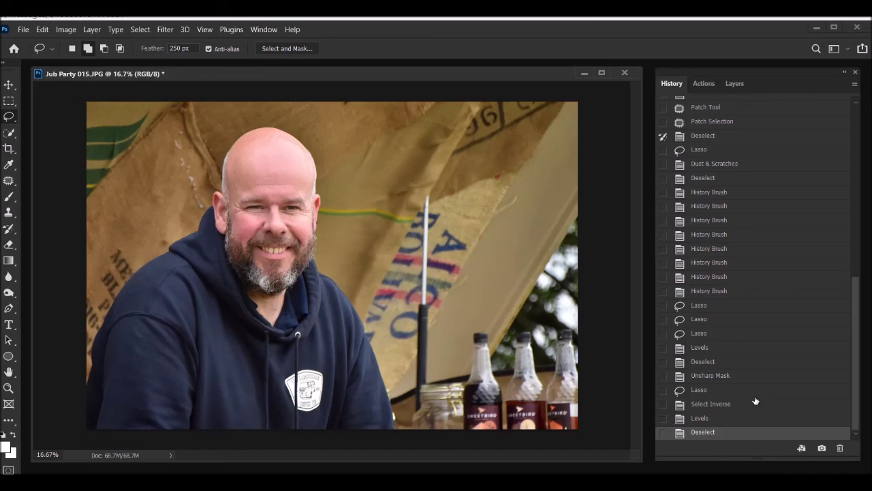
# - Compare the photo with and without the darkened edges by switching between the Unsharp Mask and latest Deselect history states
pyautogui.click(710, 375)
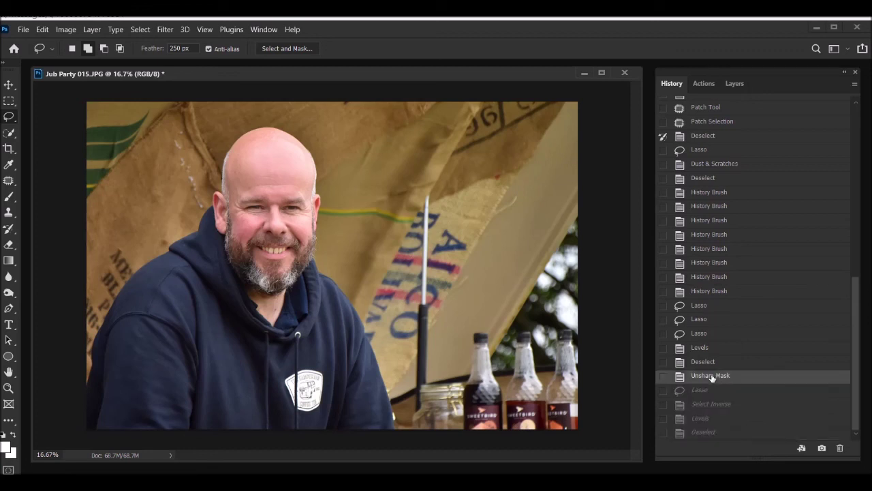
pyautogui.click(713, 435)
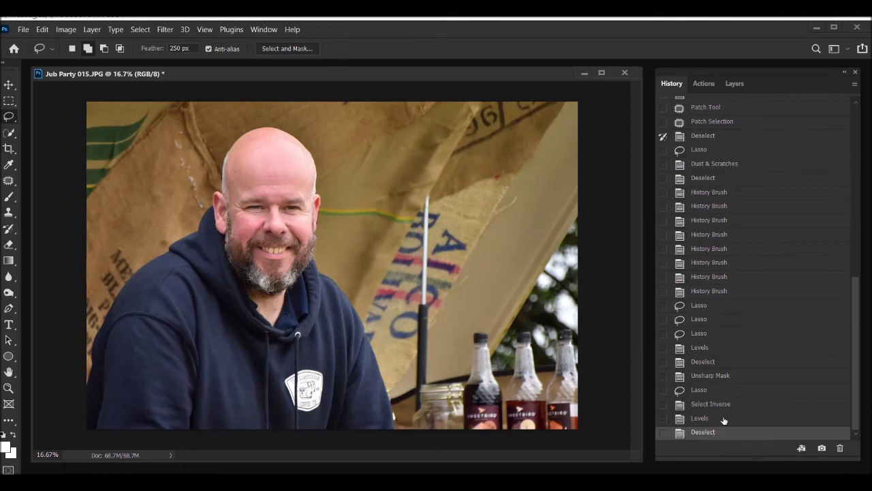
pyautogui.click(712, 376)
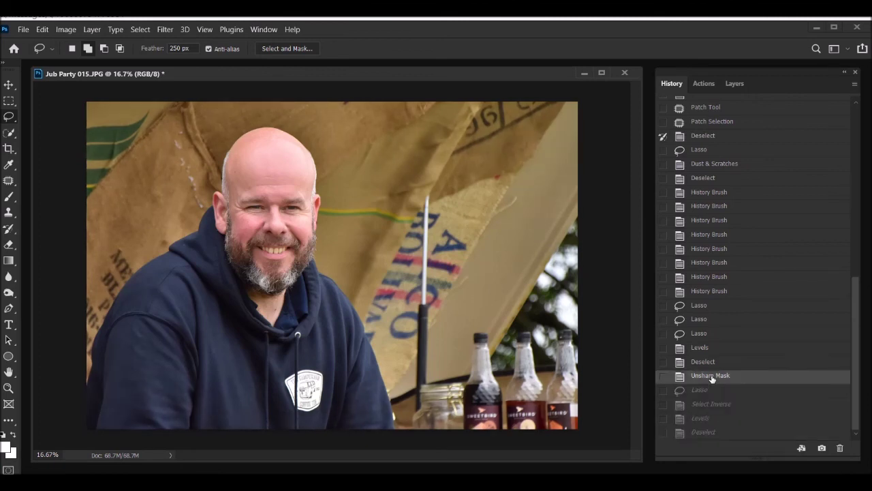
pyautogui.click(710, 433)
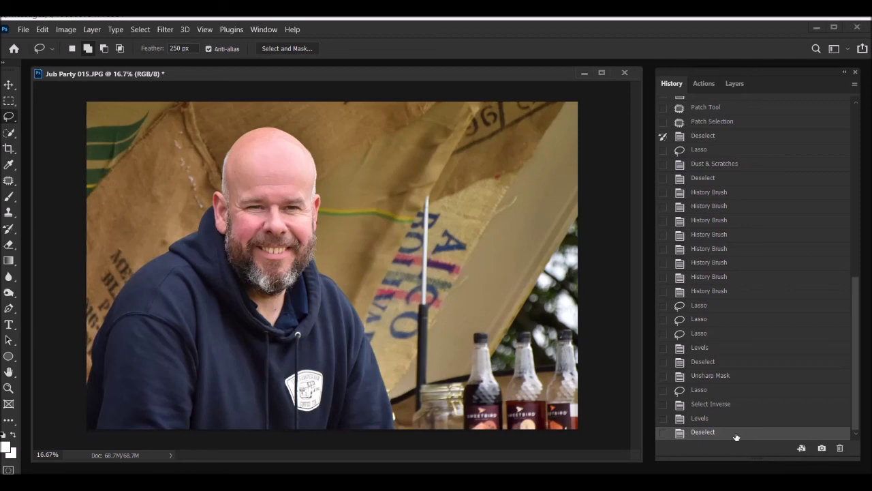
# - Save the retouched photo as a new JPEG named Jub Party 015F.jpg with Maximum quality 12 and Baseline ("Standard") format
pyautogui.click(23, 29)
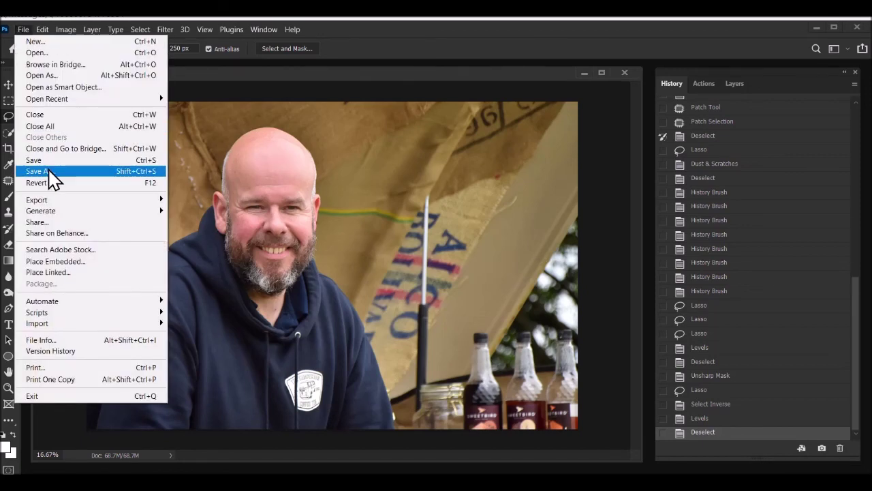
pyautogui.click(49, 171)
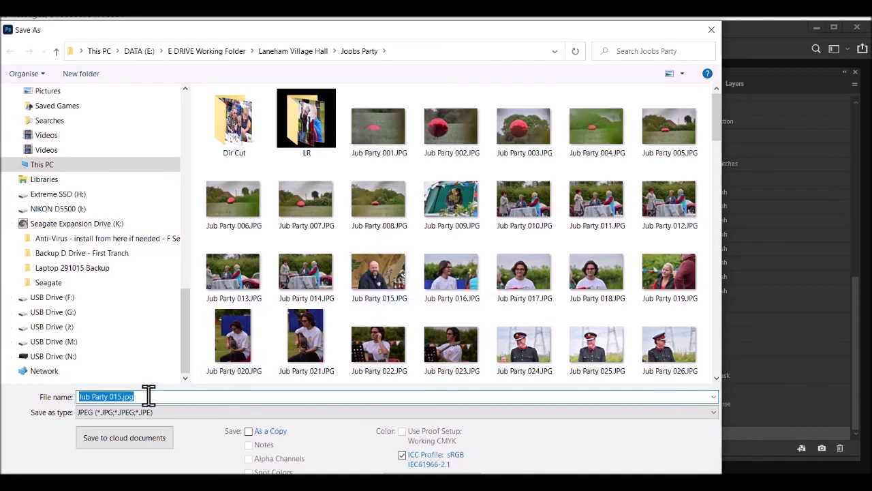
pyautogui.click(122, 396)
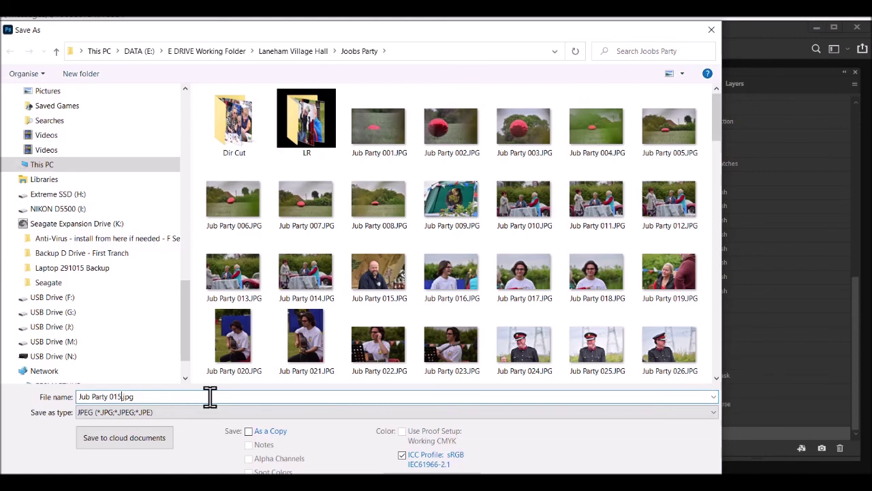
pyautogui.write('F')
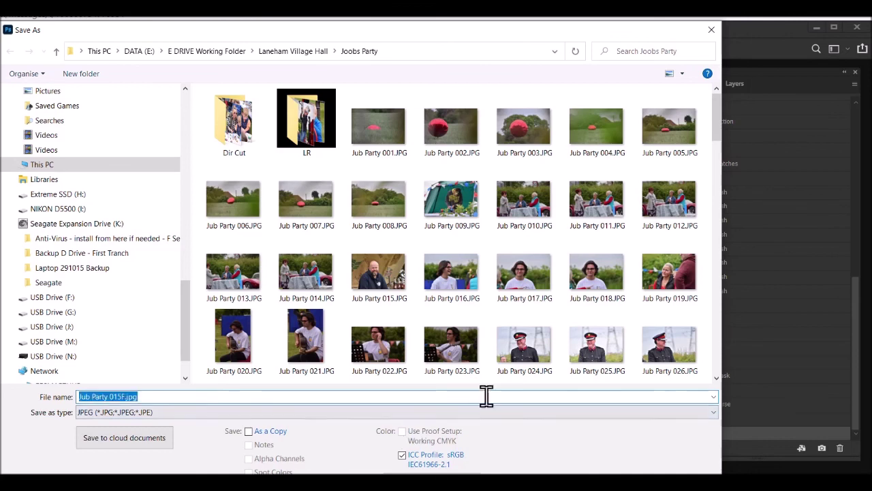
pyautogui.press('Escape')
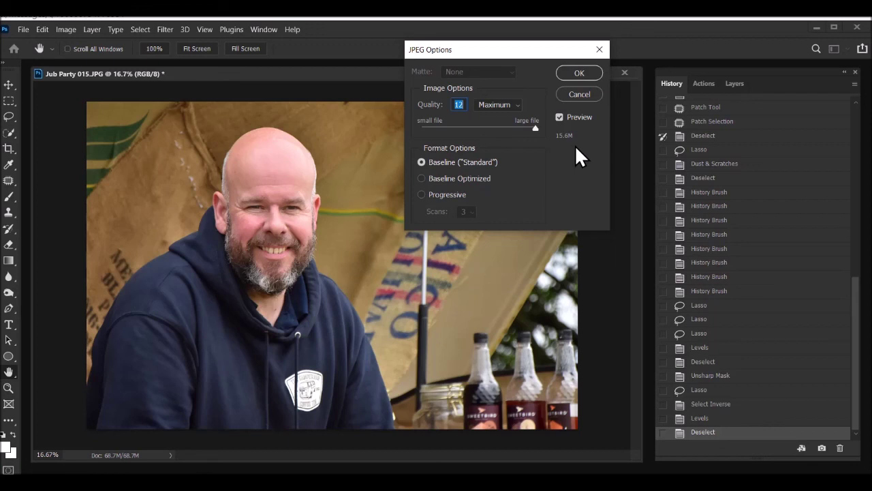
pyautogui.click(579, 72)
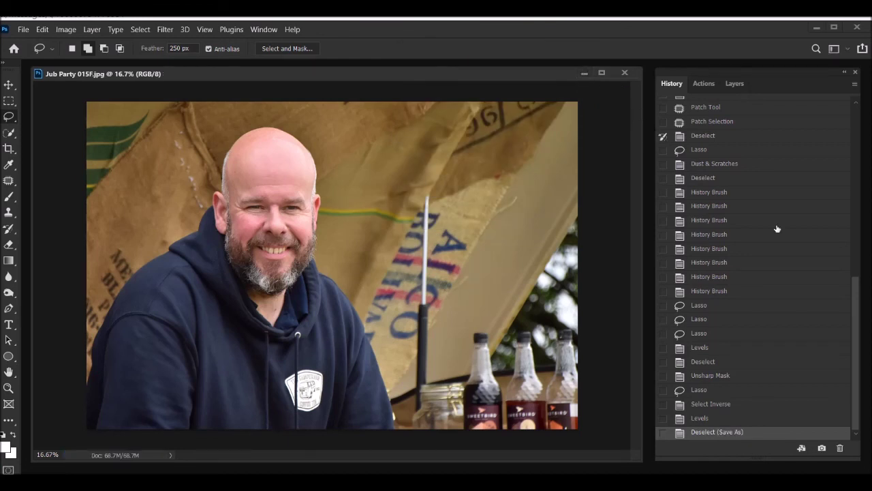
# - Compare the original opened photo with the final saved edit through the history, ending on the final state
pyautogui.scroll(3, 838, 253)
pyautogui.scroll(5, 838, 254)
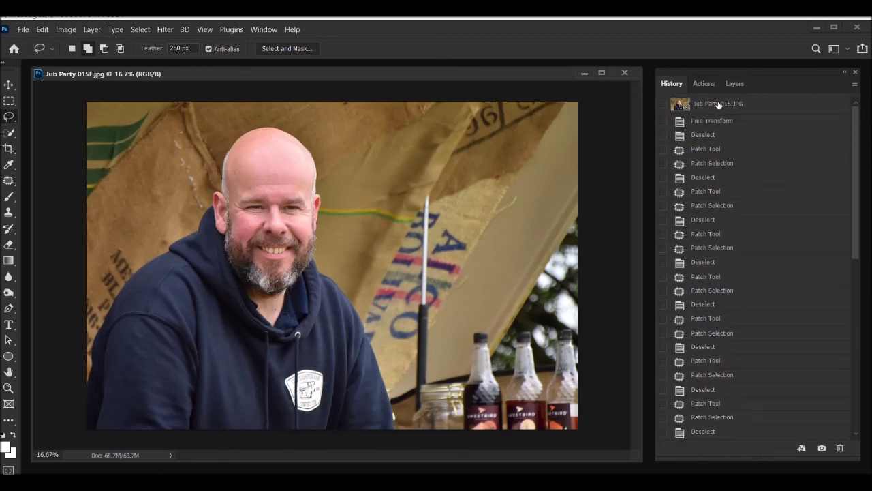
pyautogui.click(718, 104)
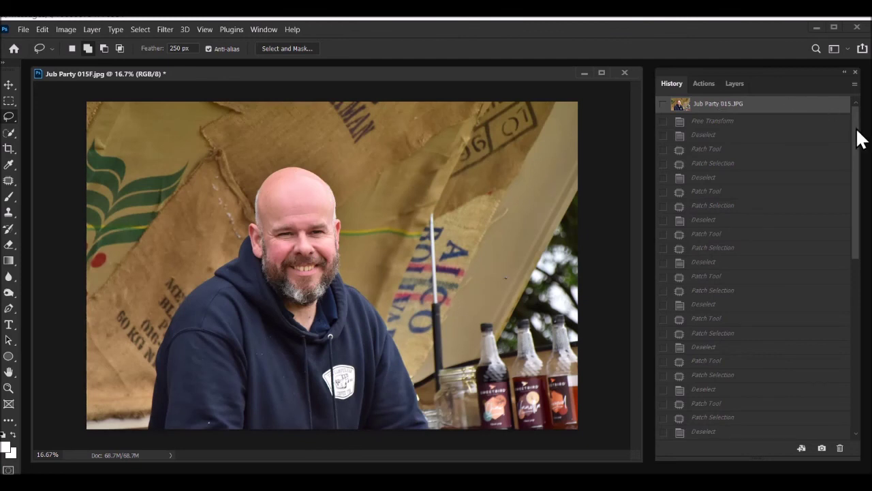
pyautogui.moveTo(857, 128); pyautogui.dragTo(871, 365)
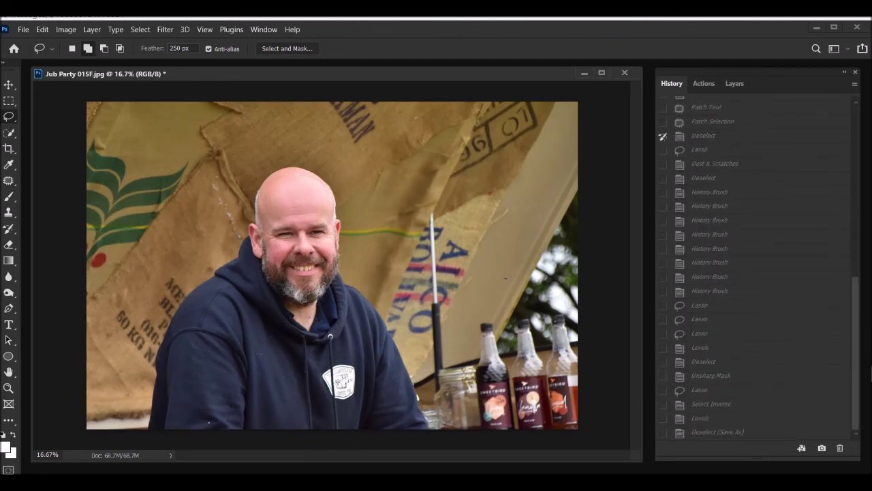
pyautogui.click(716, 432)
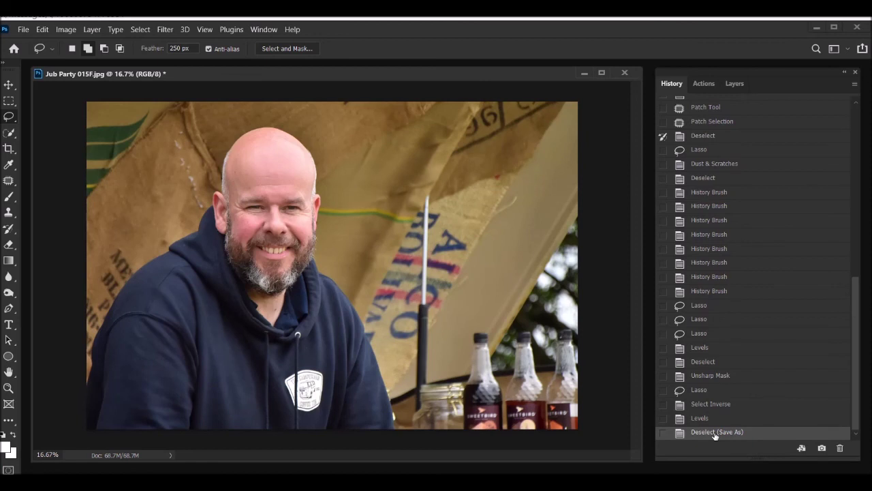